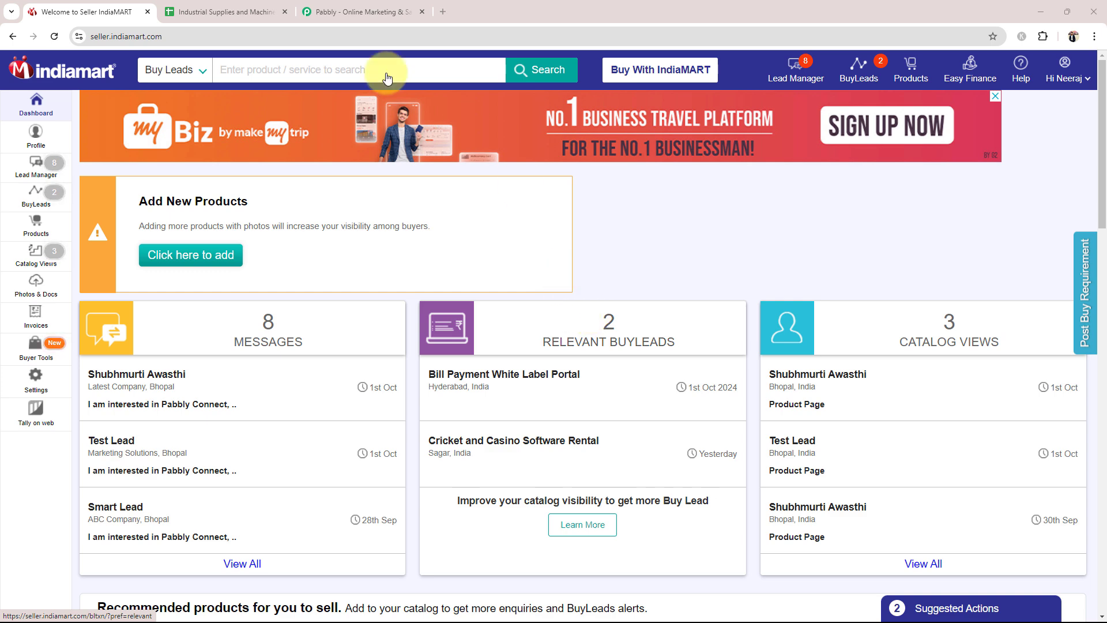
Review the empty New Leads sheet (Name, Email, Phone Number, Enquiry), then go to pabbly.com.
click(188, 12)
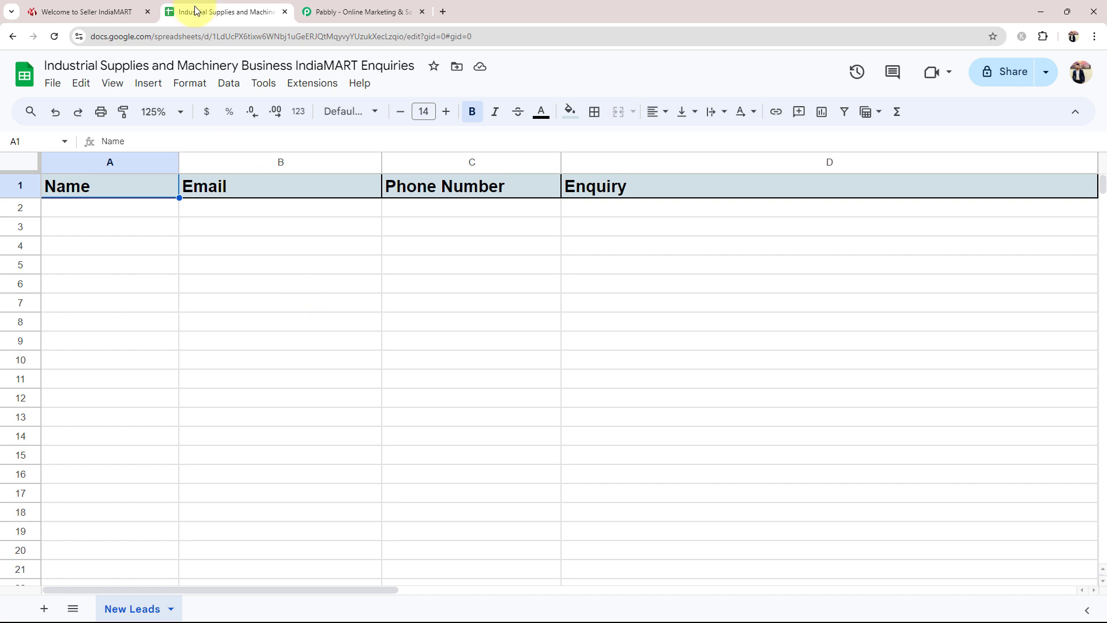
click(139, 11)
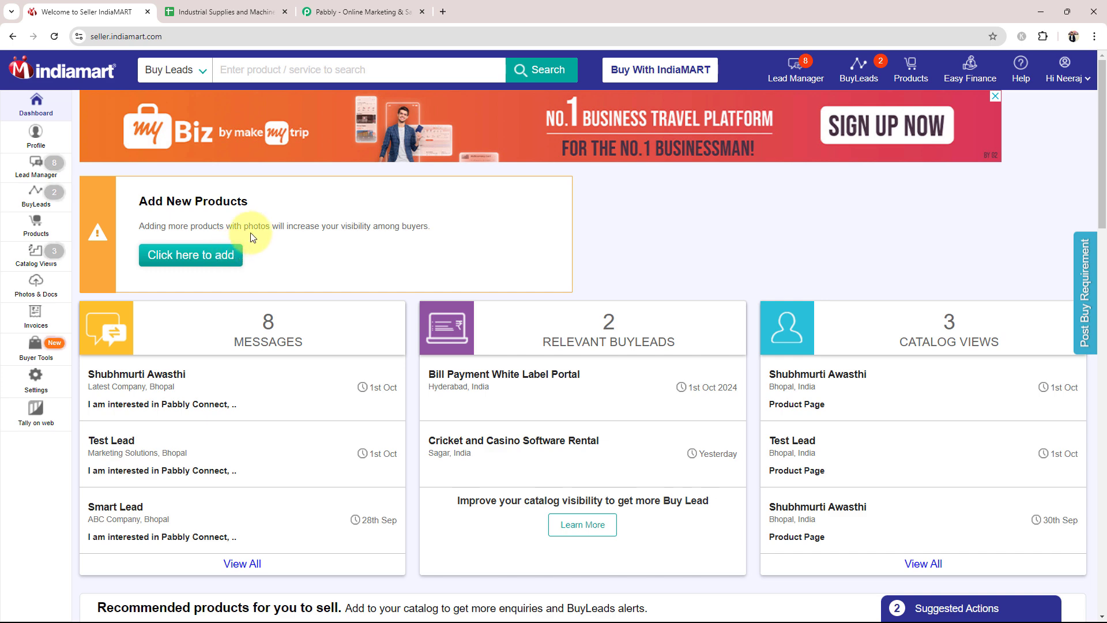
click(363, 11)
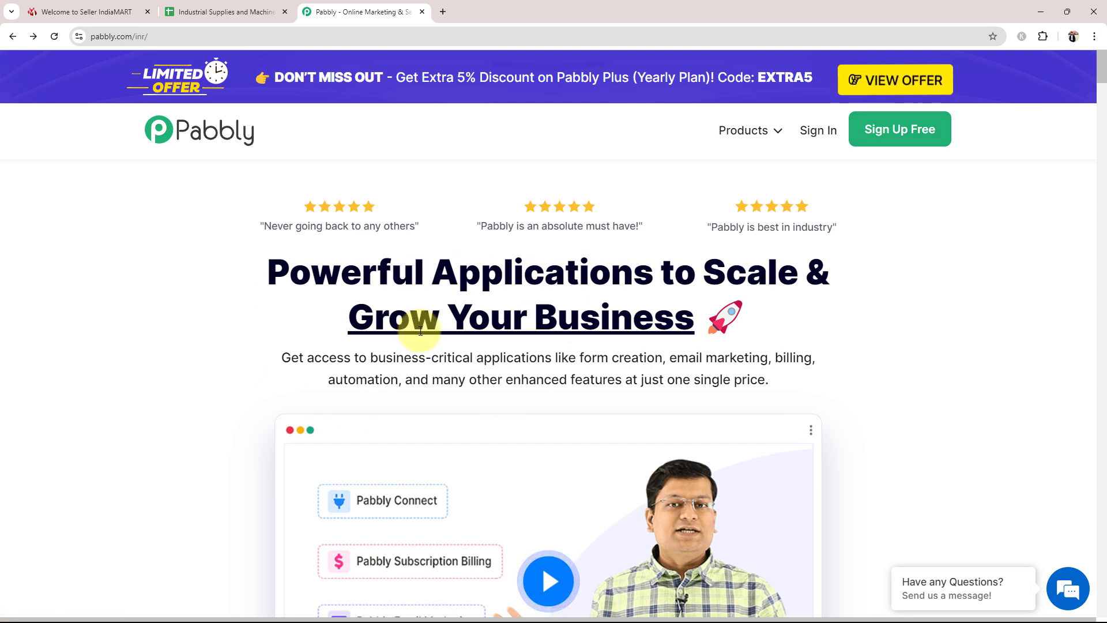
Sign in to Pabbly and launch Pabbly Connect from the apps list.
click(822, 123)
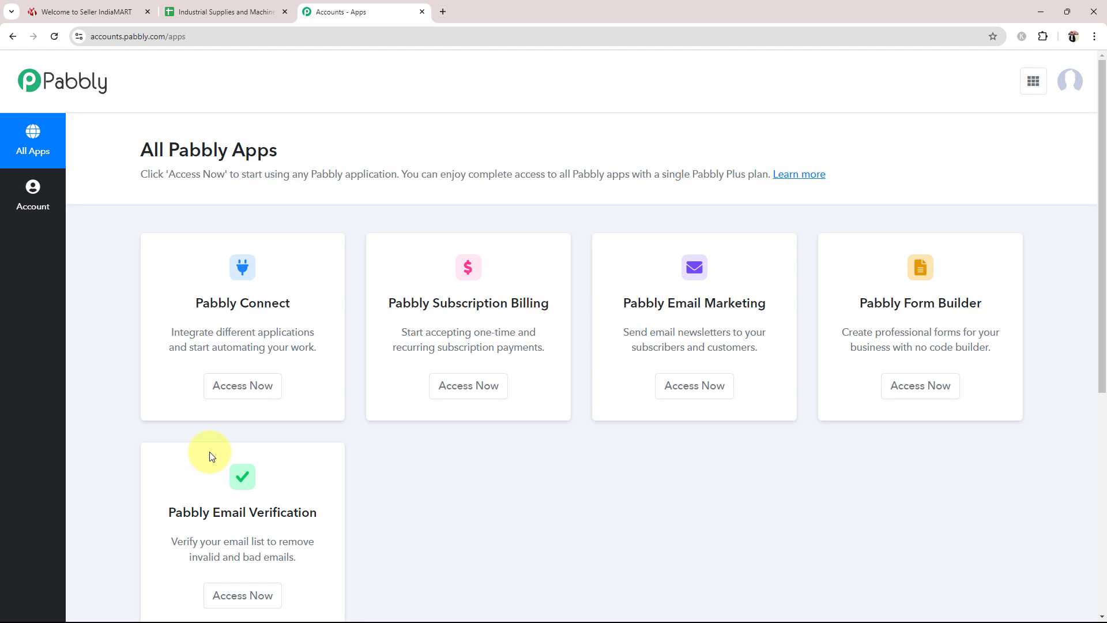
drag(195, 303, 290, 303)
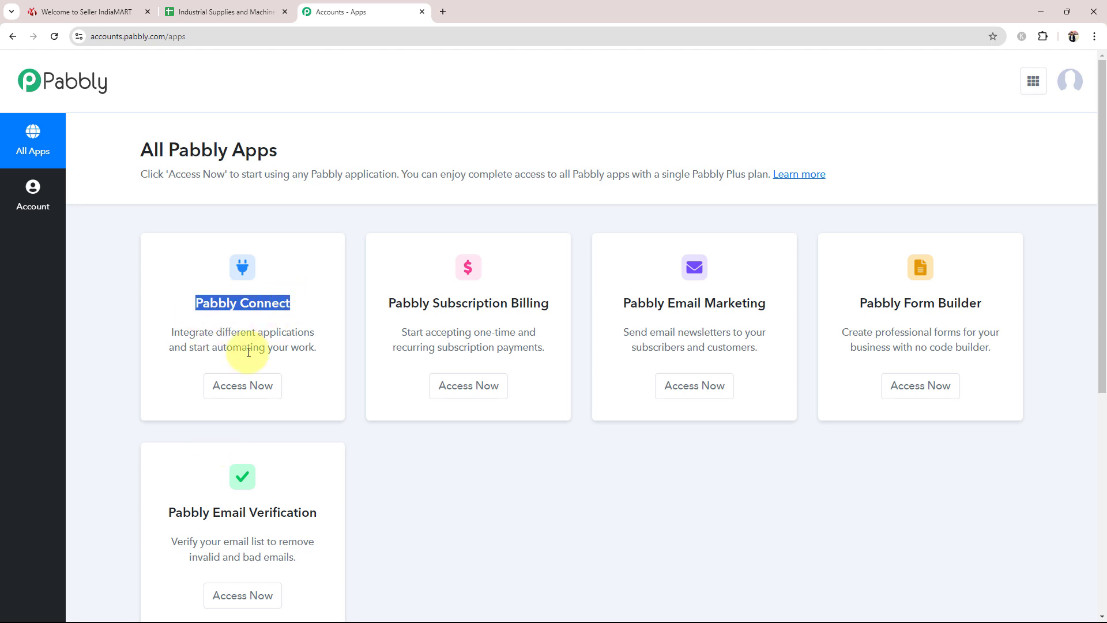
click(233, 391)
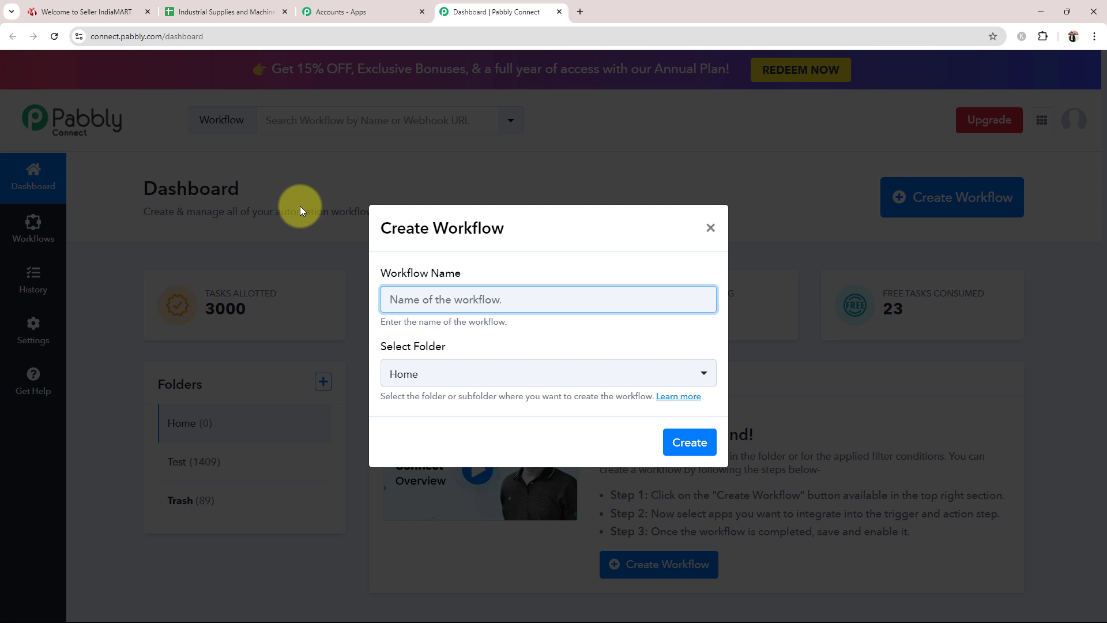
Create the pasted-name workflow for Industrial Supplies and Machinery Business IndiaMART leads in the Home folder.
text(Add Industrial Supplies and Machinery Business' IndiaMART Leads / Enquiries to Google Sheets)
click(461, 345)
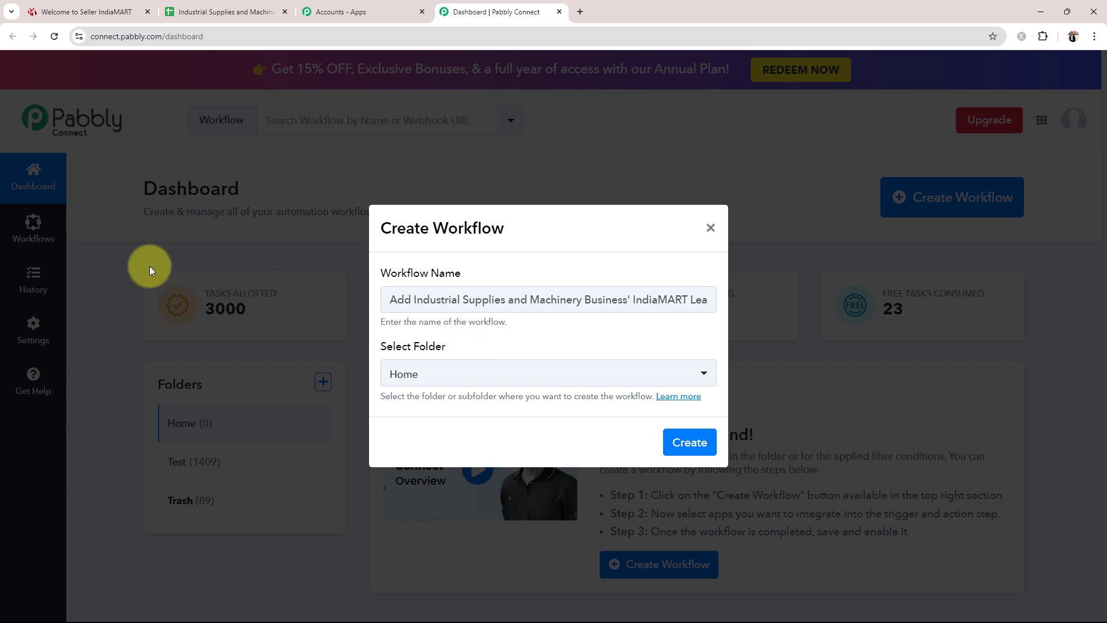
click(423, 374)
click(415, 440)
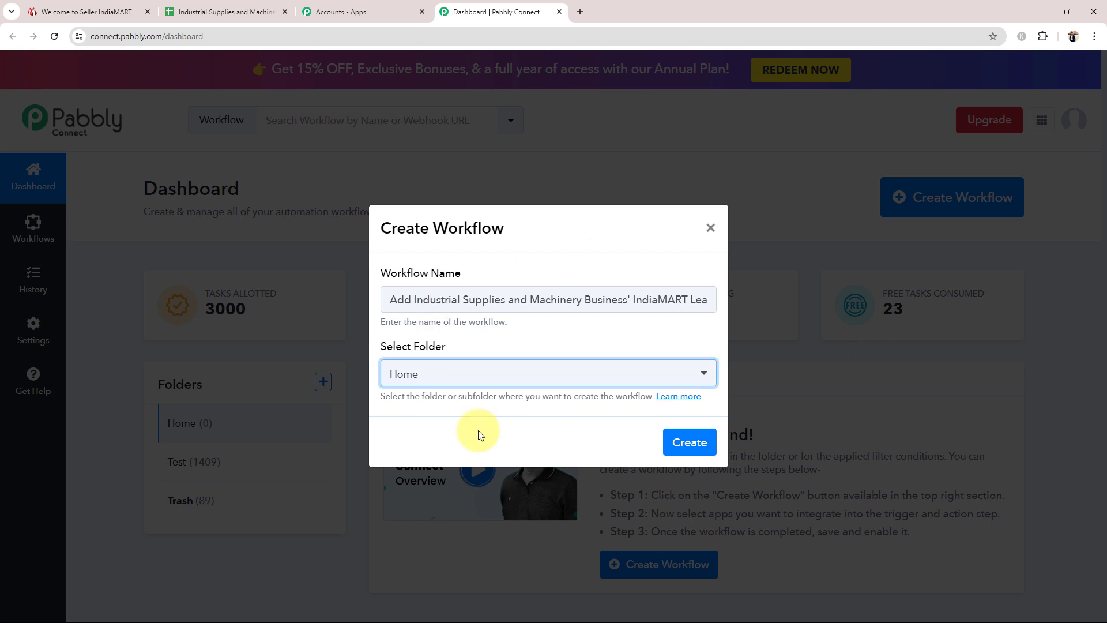
click(682, 442)
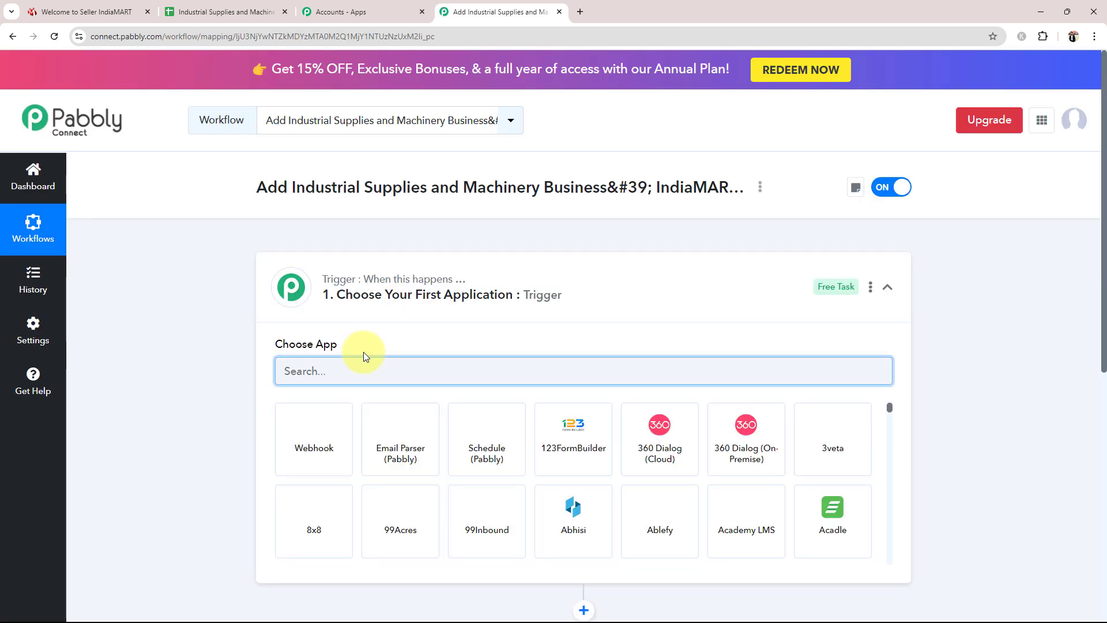
Collapse the workflow's trigger step card.
click(523, 293)
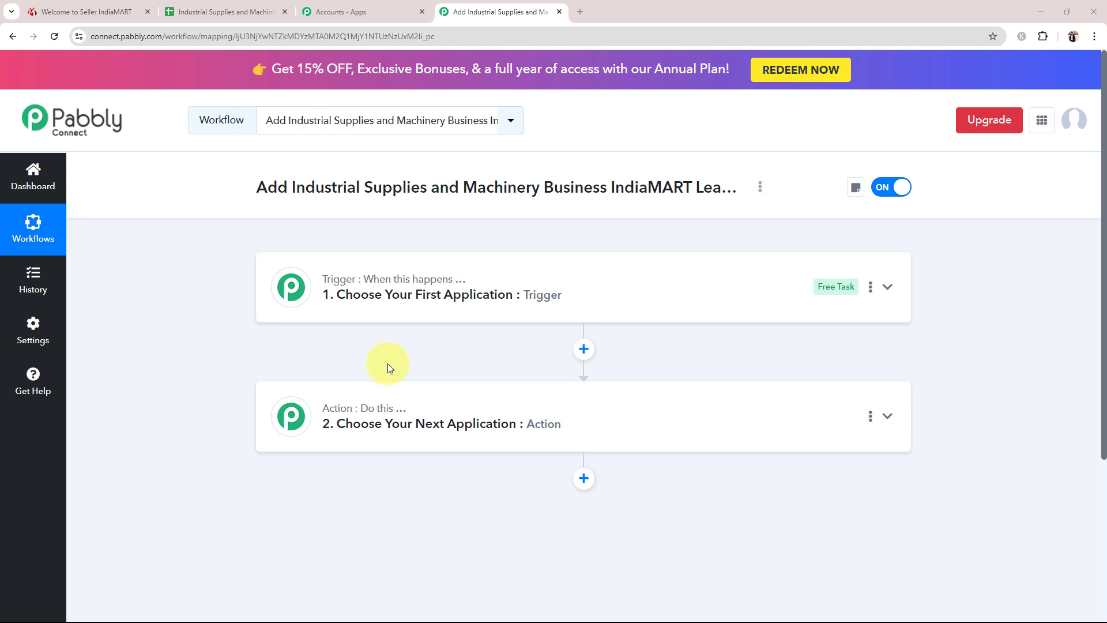
click(196, 10)
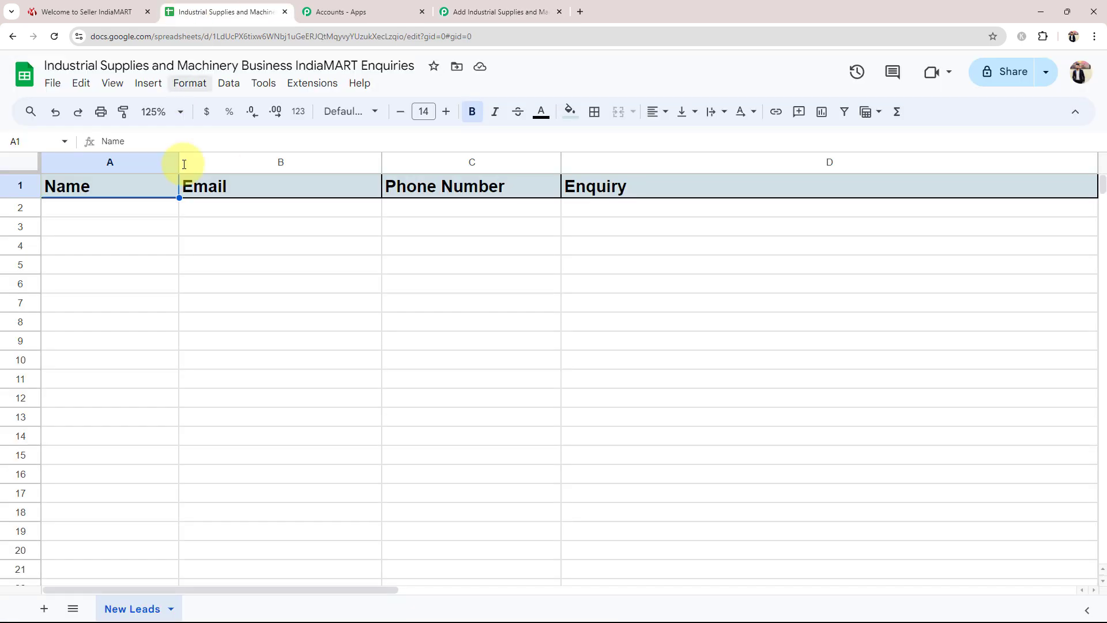
click(120, 211)
click(269, 206)
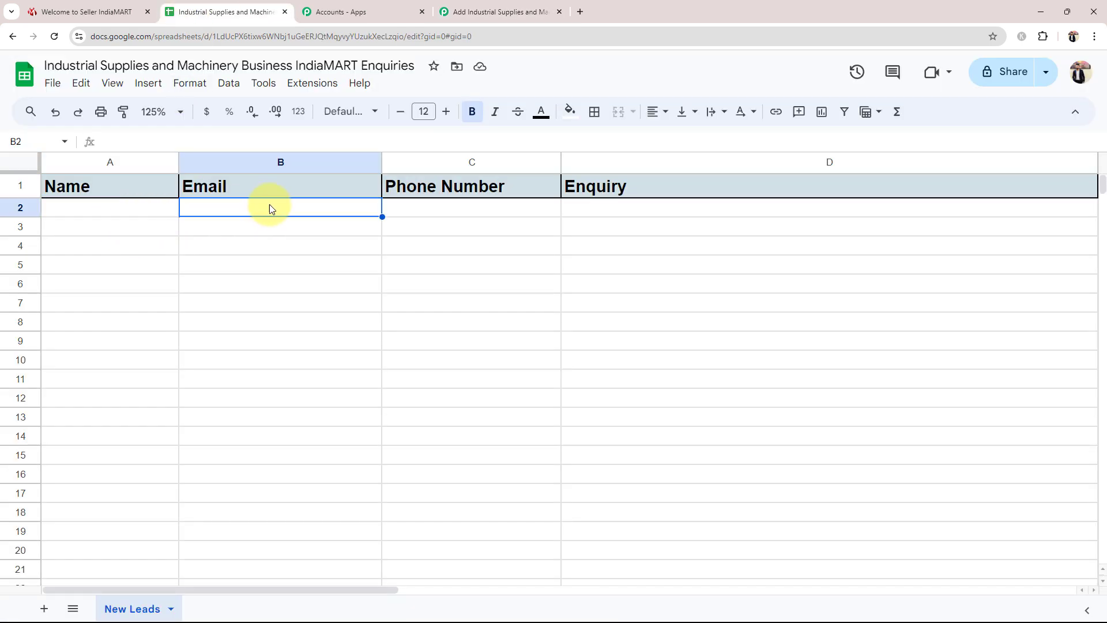
click(416, 210)
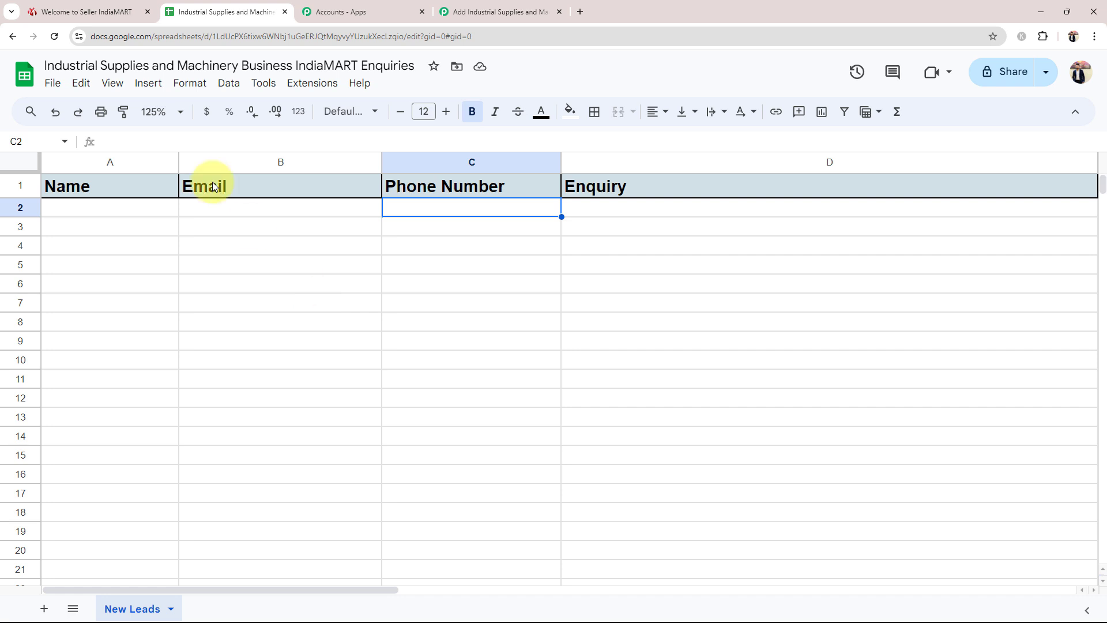
click(87, 10)
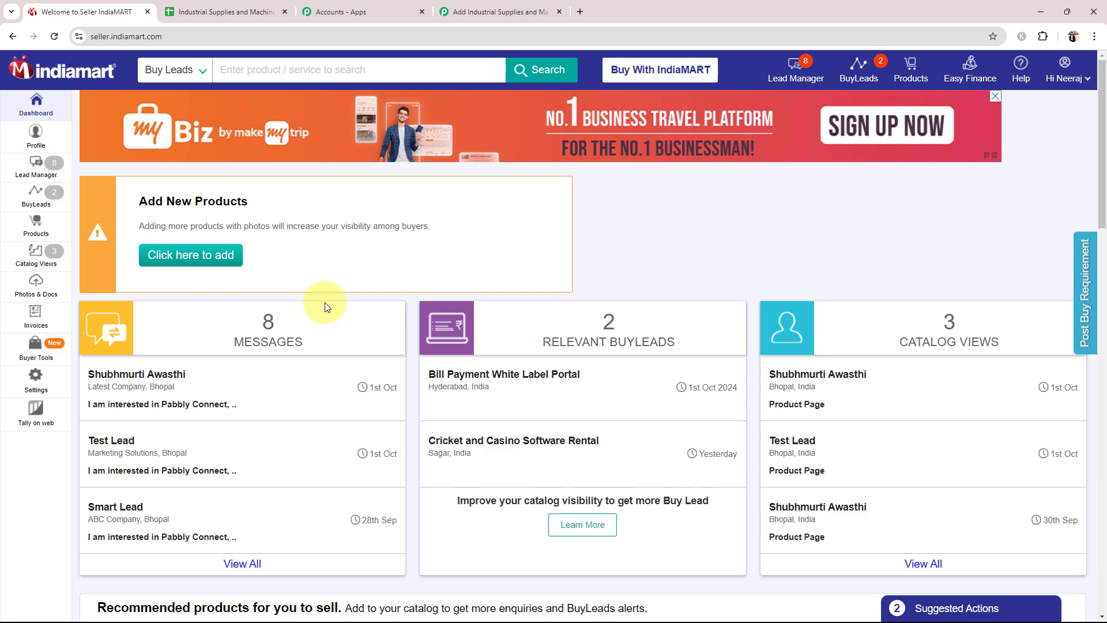
click(219, 12)
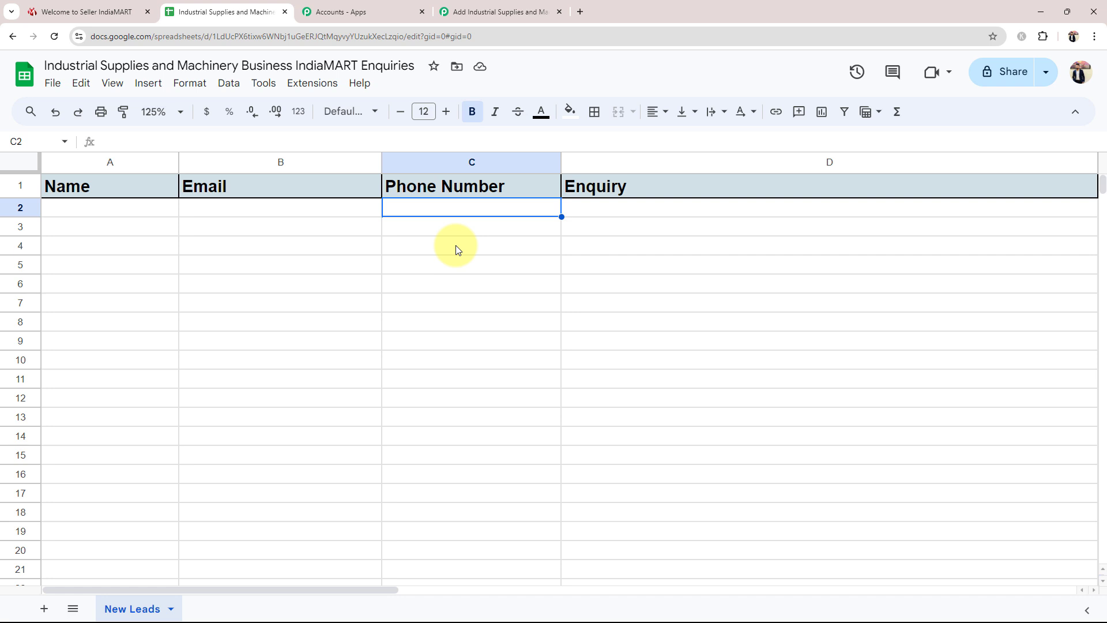
Set the trigger to IndiaMART with the New Leads event, then expand the action step.
click(496, 12)
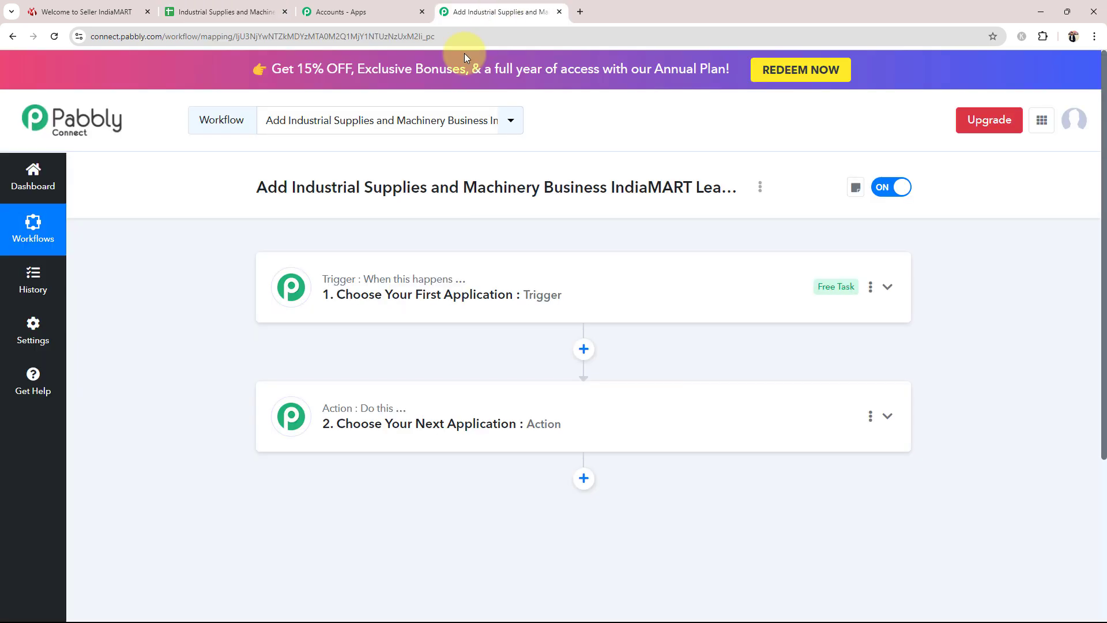
click(355, 314)
click(320, 372)
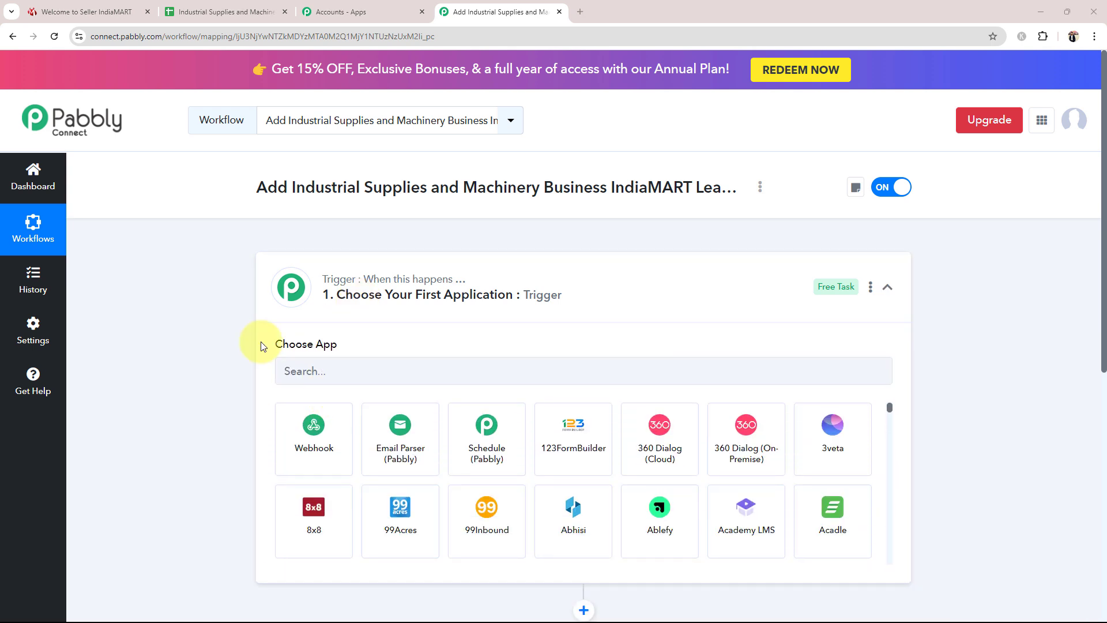
click(297, 372)
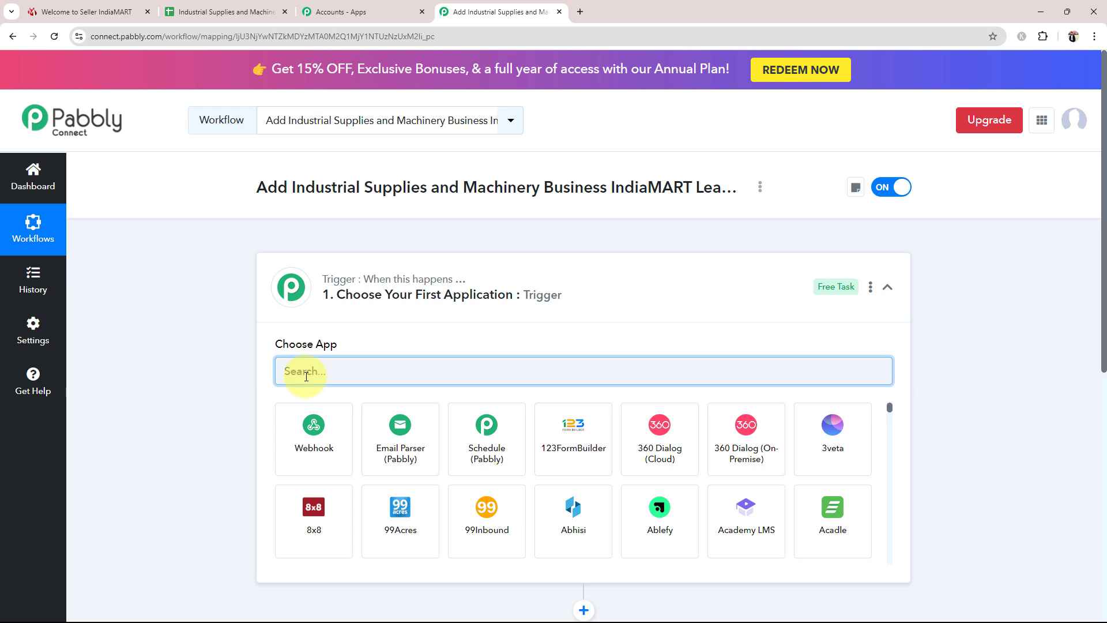
text(IN)
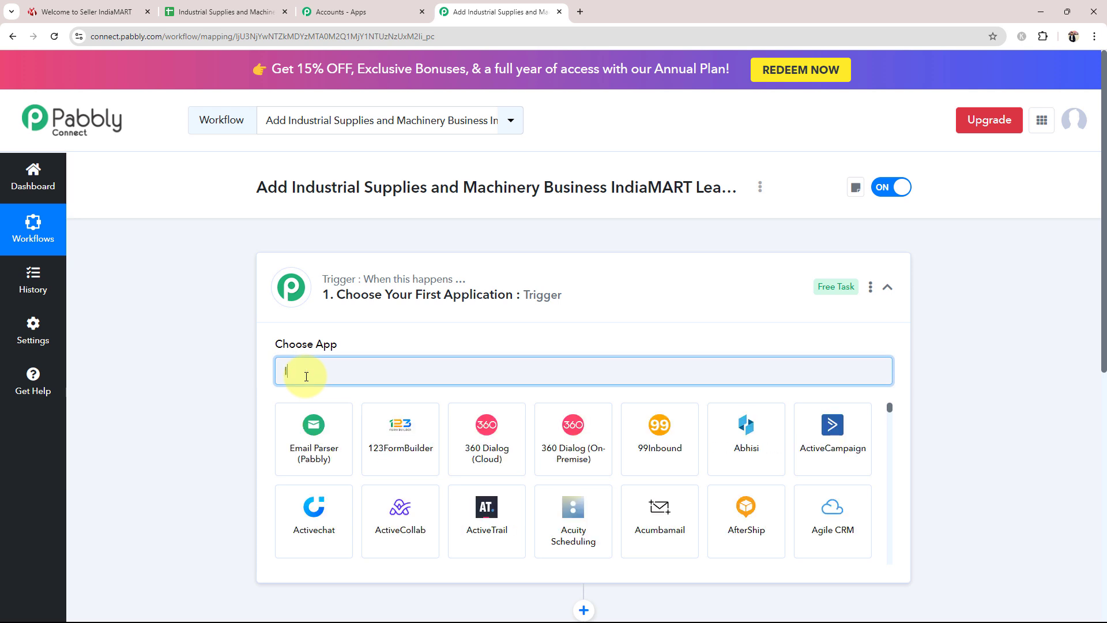
text(ndi)
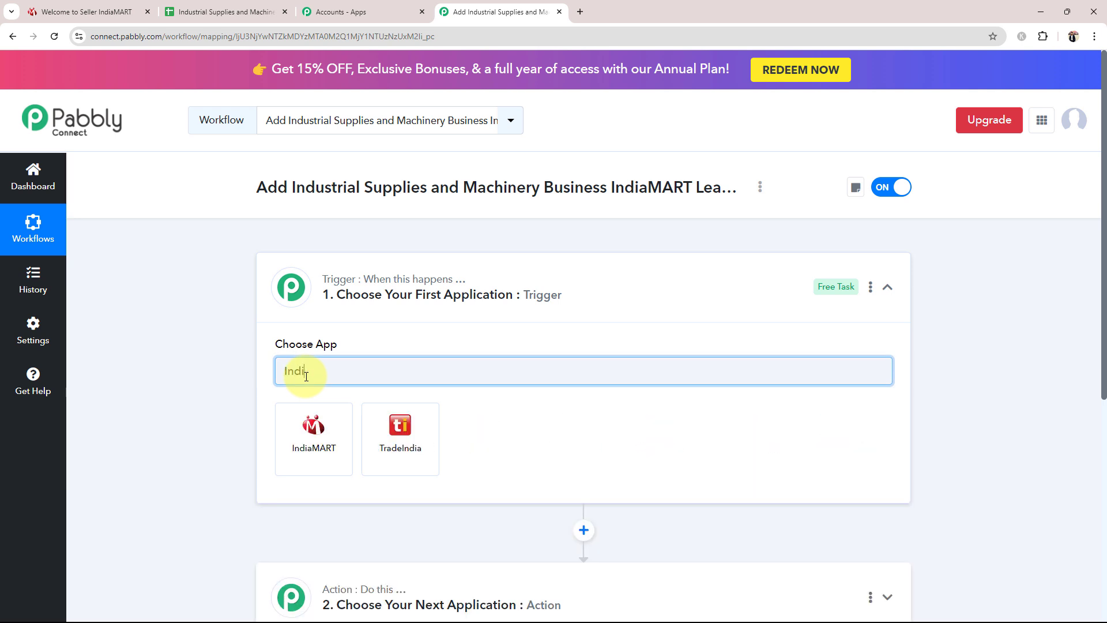
click(312, 430)
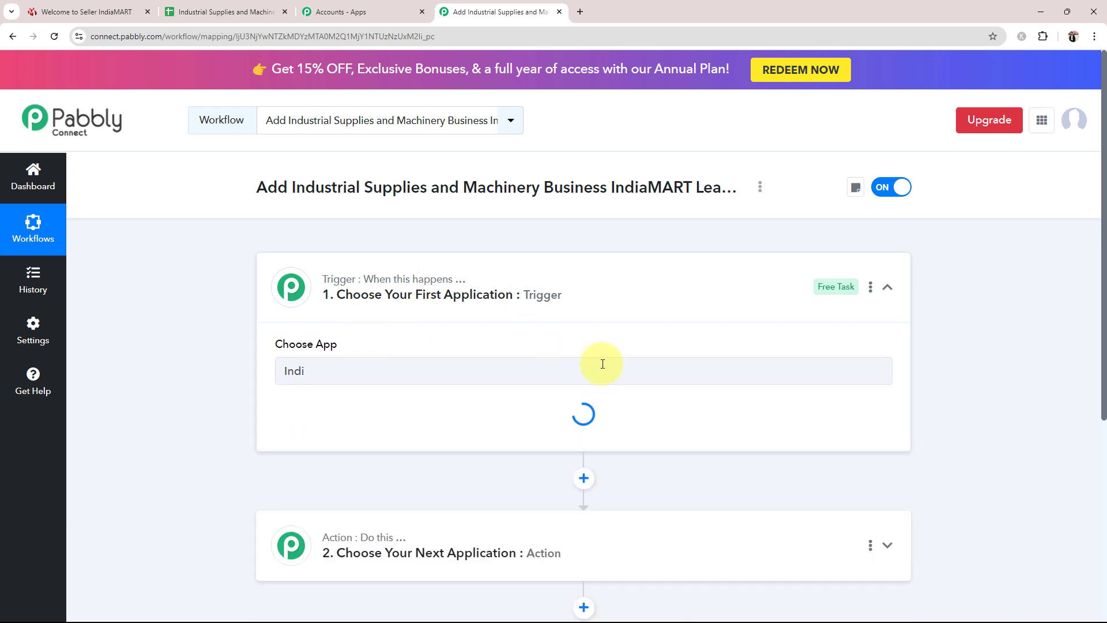
click(305, 431)
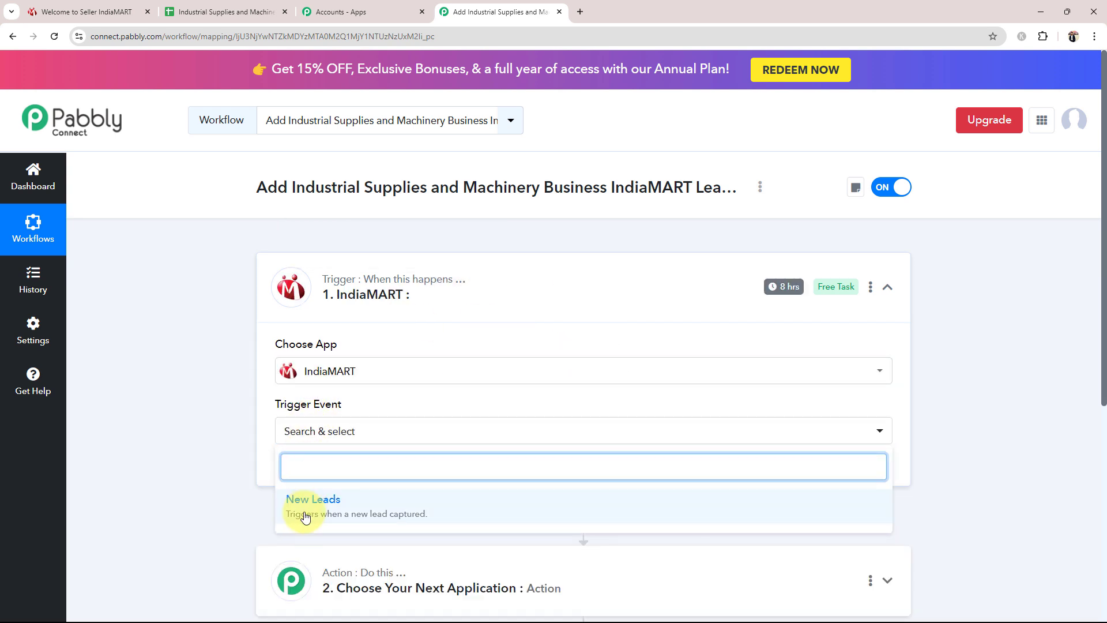
click(302, 509)
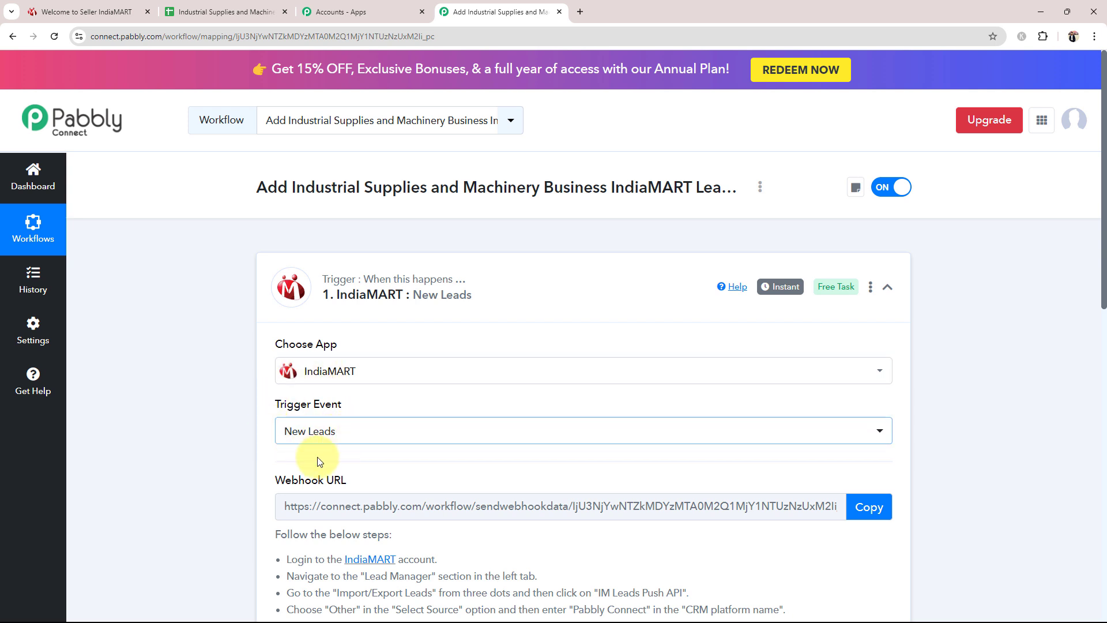
click(407, 305)
click(314, 424)
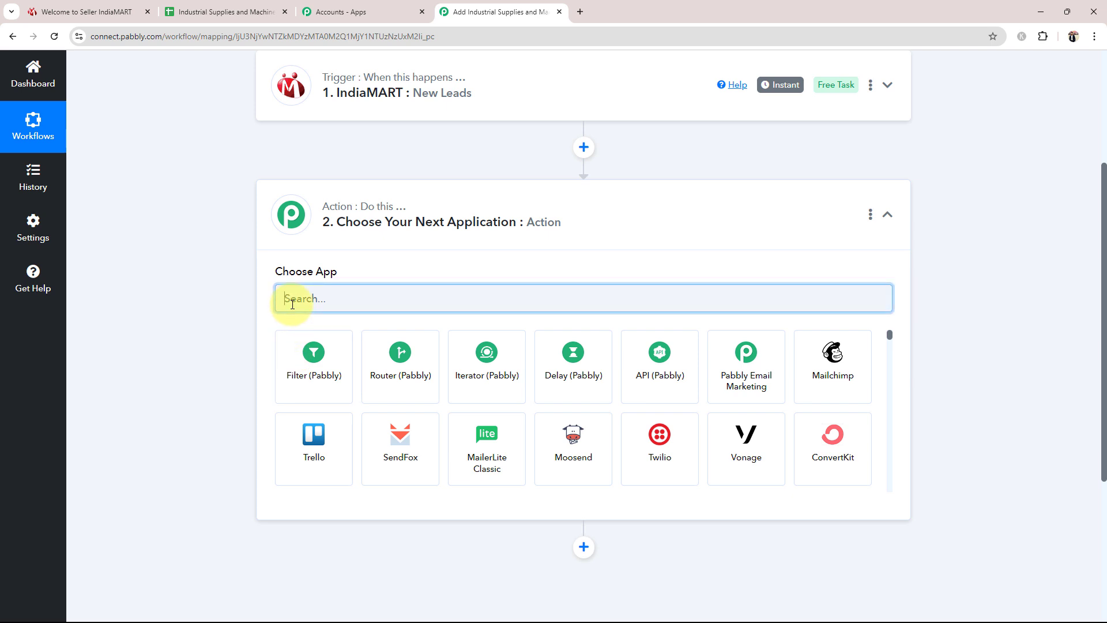
Make the action step Google Sheets with the Add New Row event.
text(Google)
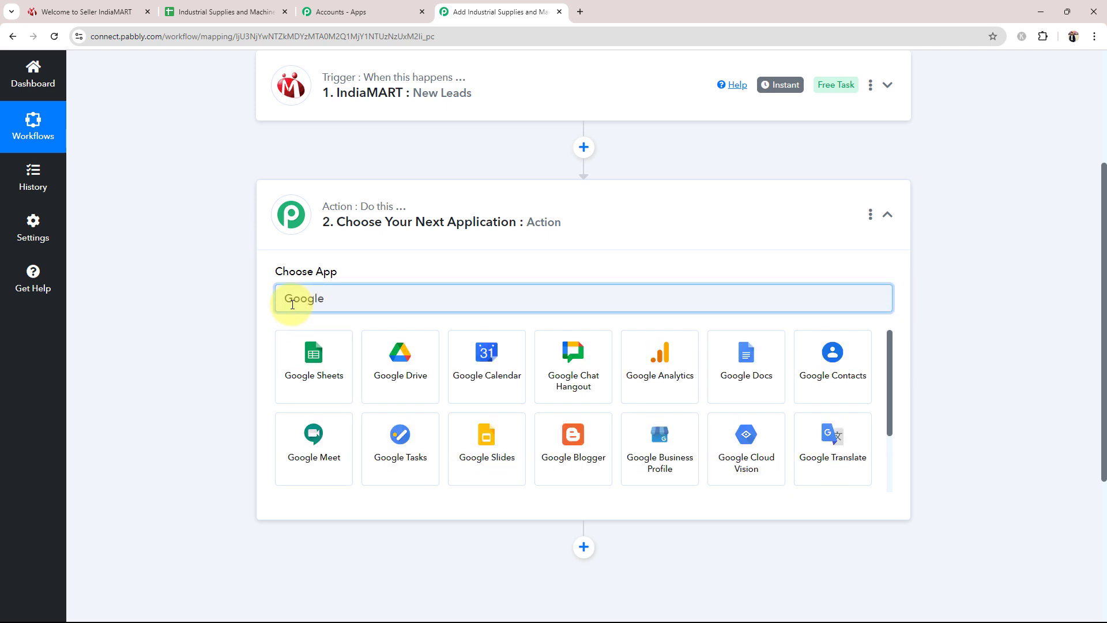
click(310, 360)
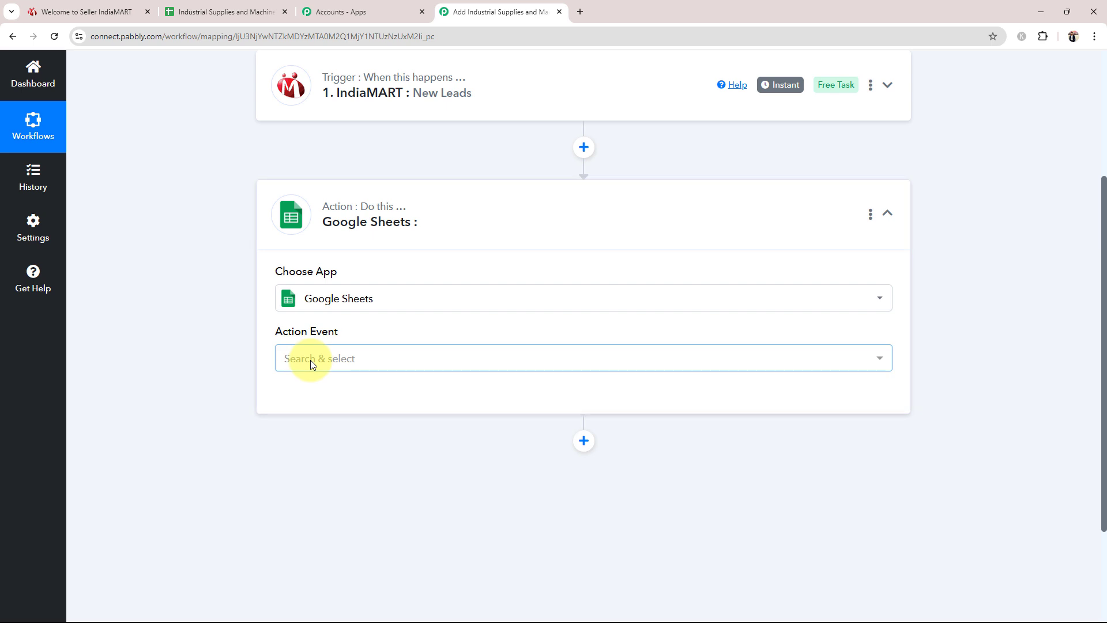
click(310, 360)
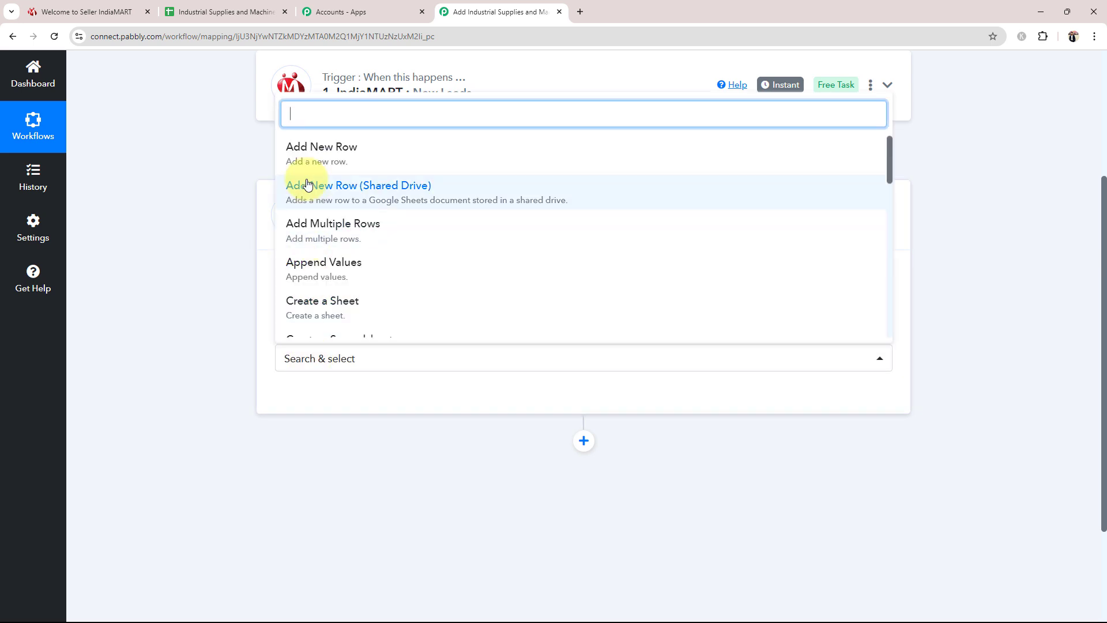
click(321, 152)
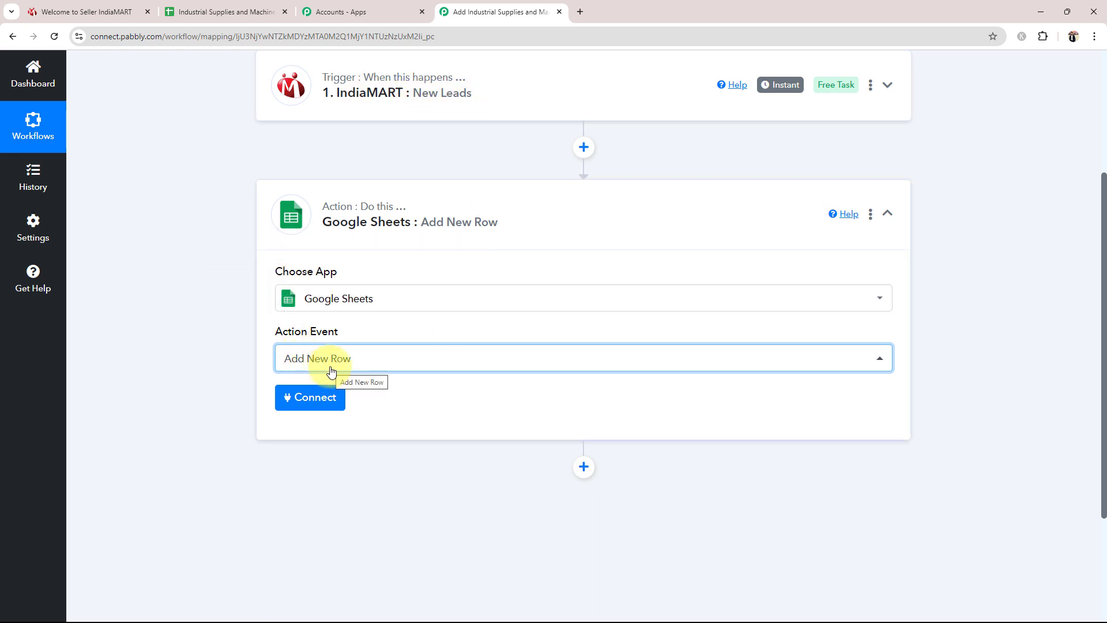
click(240, 9)
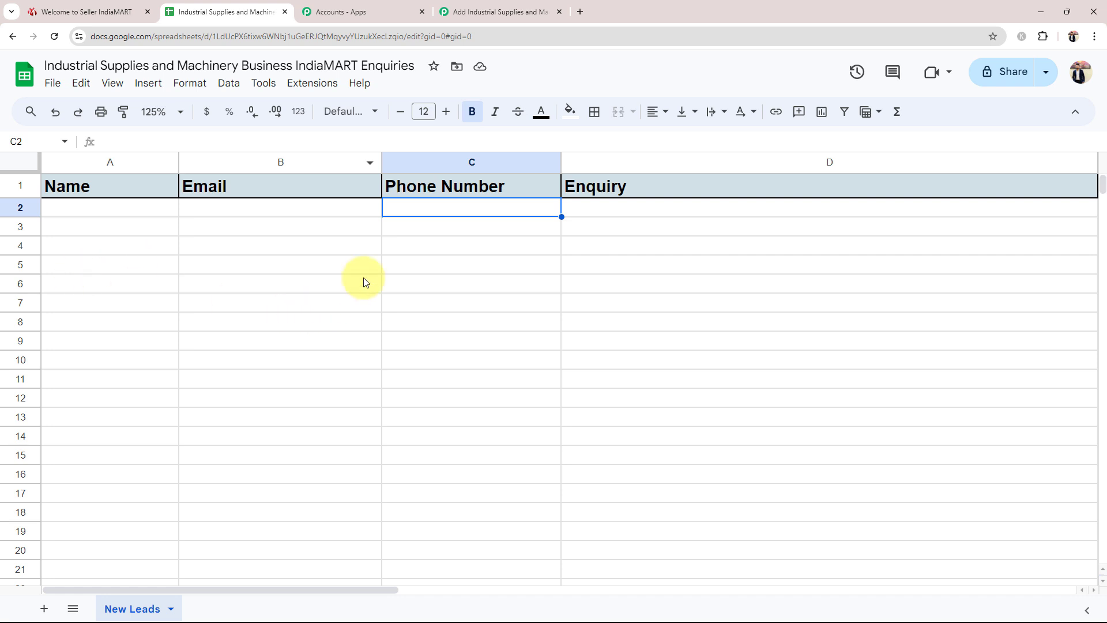
click(499, 12)
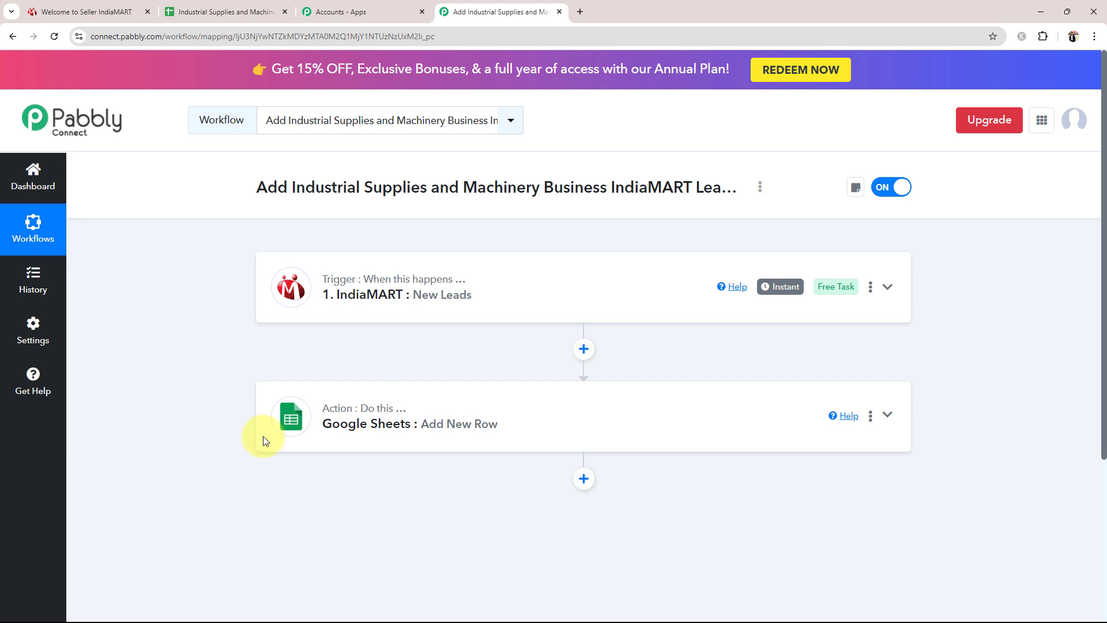
Copy the IndiaMART New Leads trigger's webhook URL and return to the IndiaMART seller dashboard.
click(357, 307)
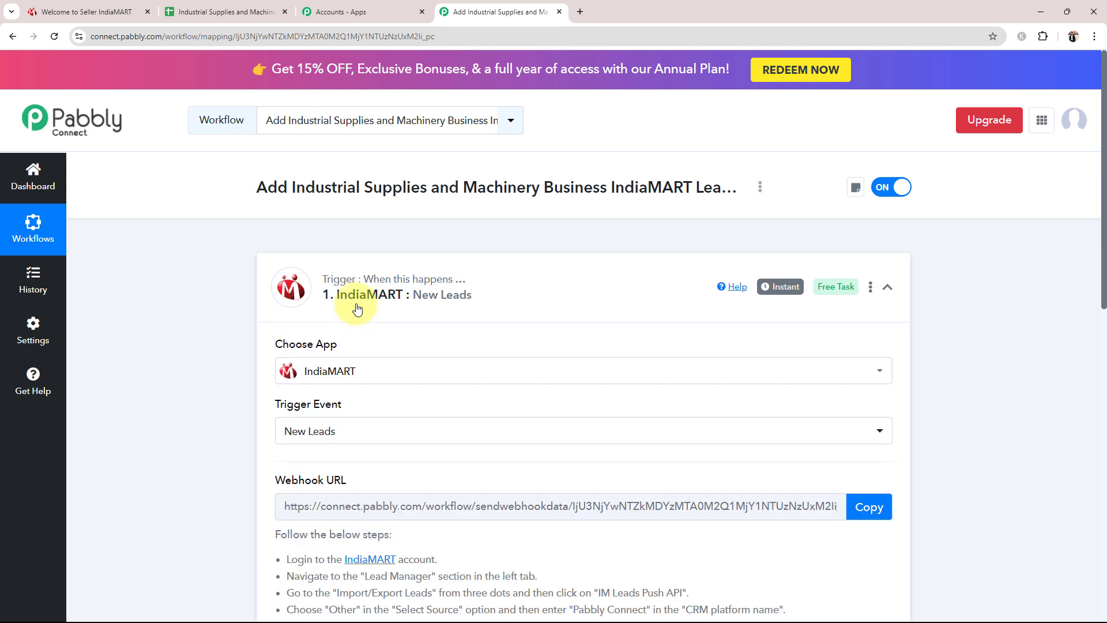
scroll(209, 434, down, 3)
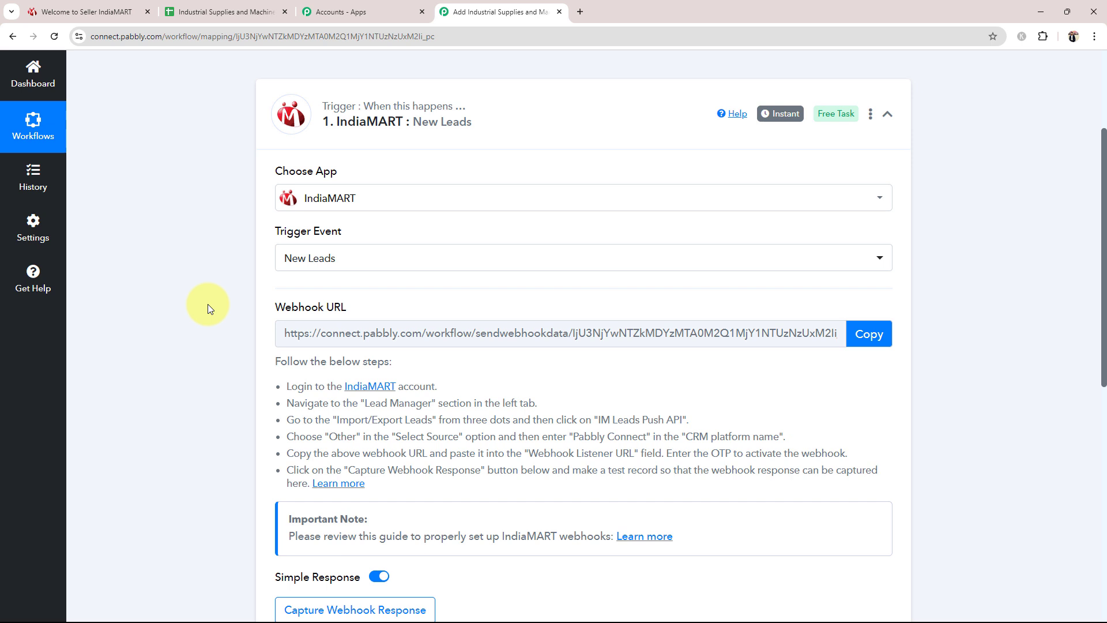
click(99, 12)
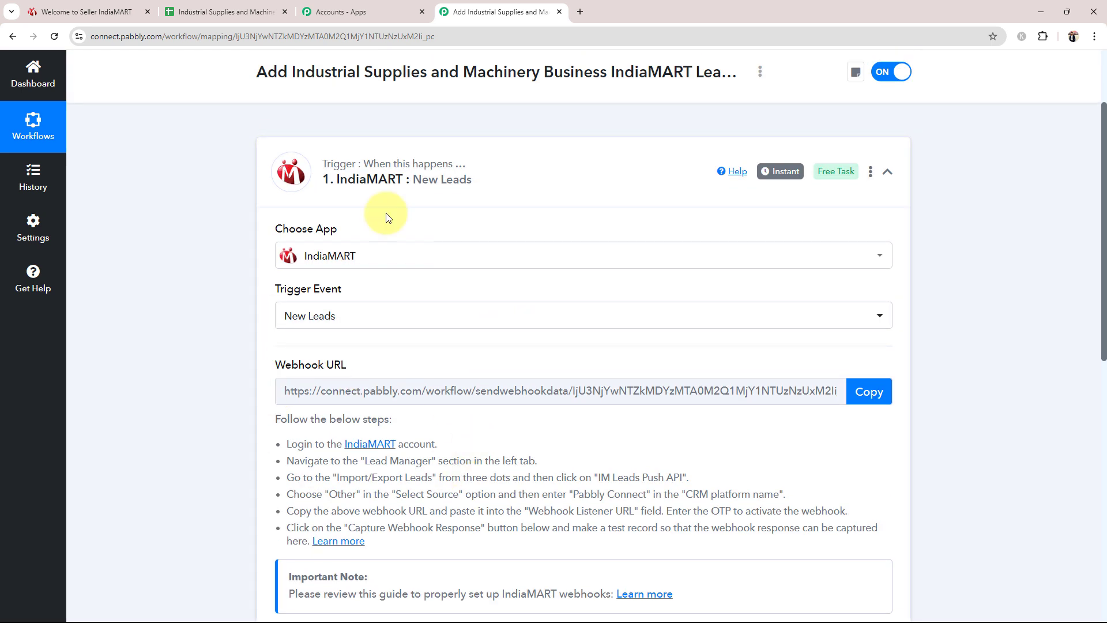
click(867, 392)
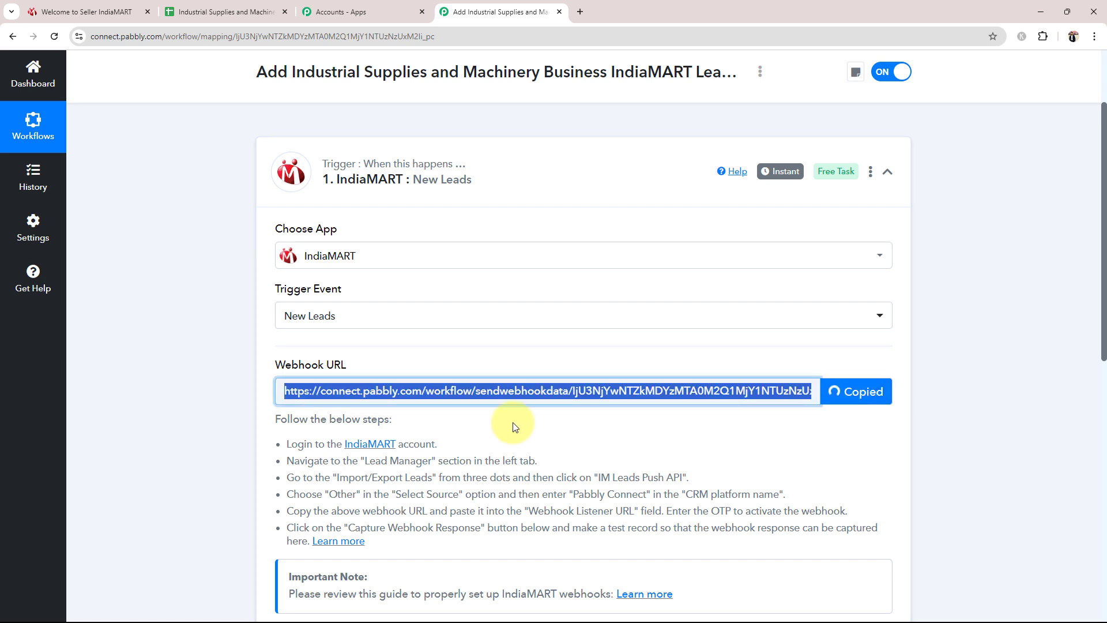
drag(279, 442, 369, 544)
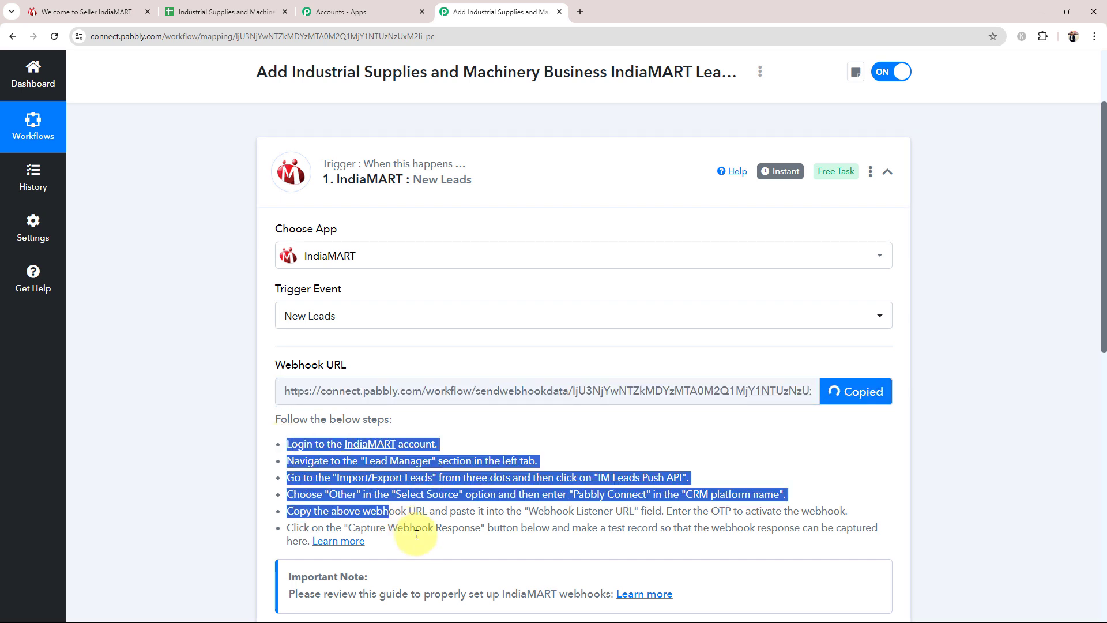
click(176, 428)
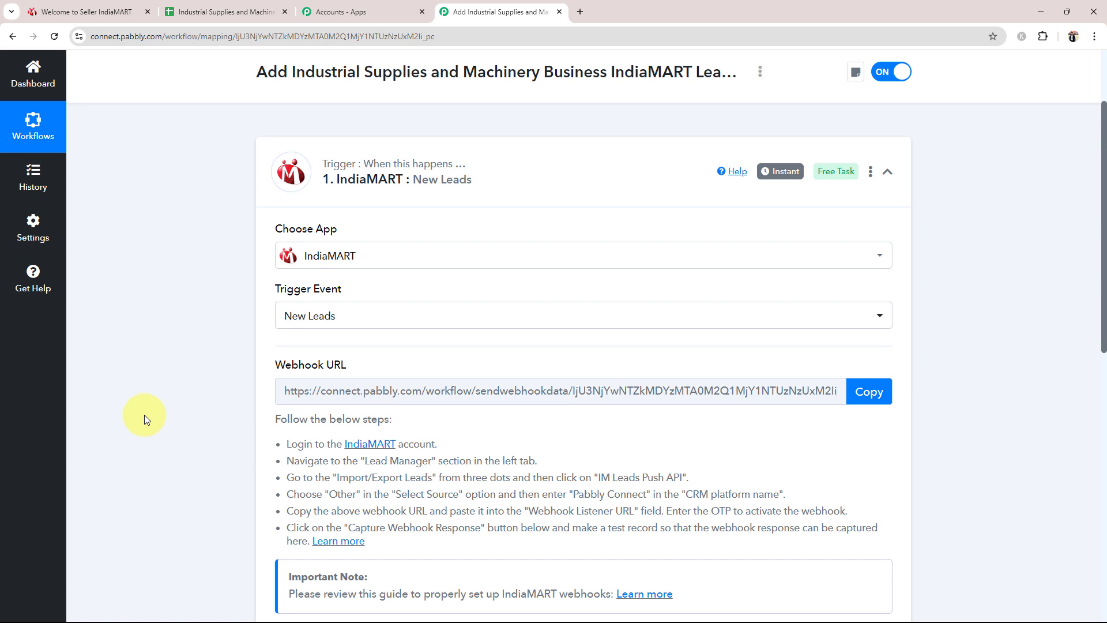
click(85, 7)
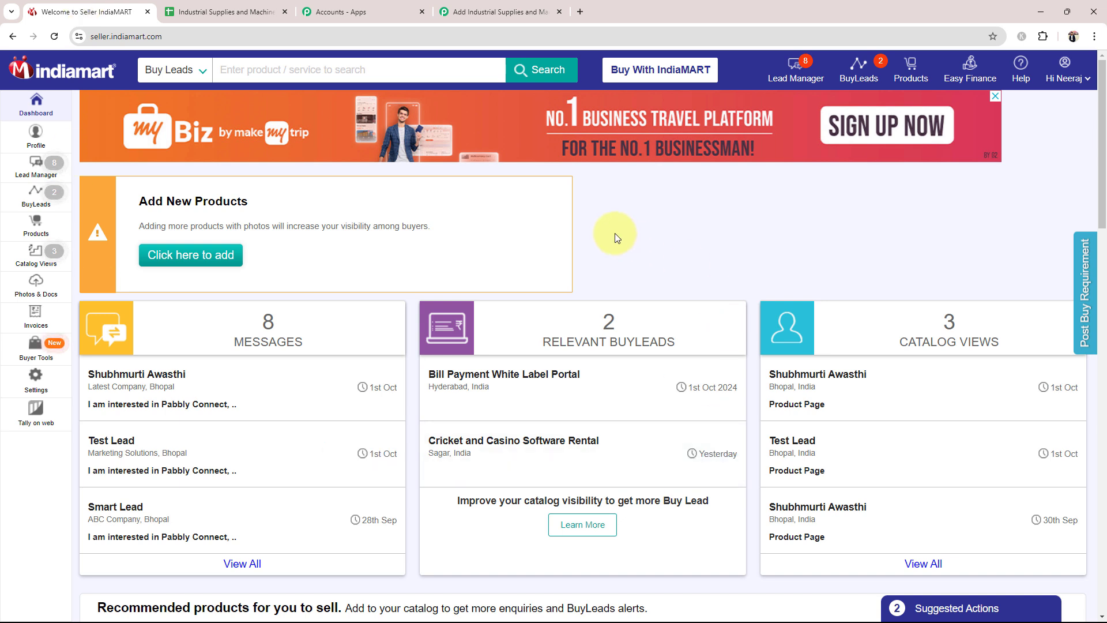
Open Lead Manager's Import/Export Leads > Push API integration page and its lead source list.
click(30, 178)
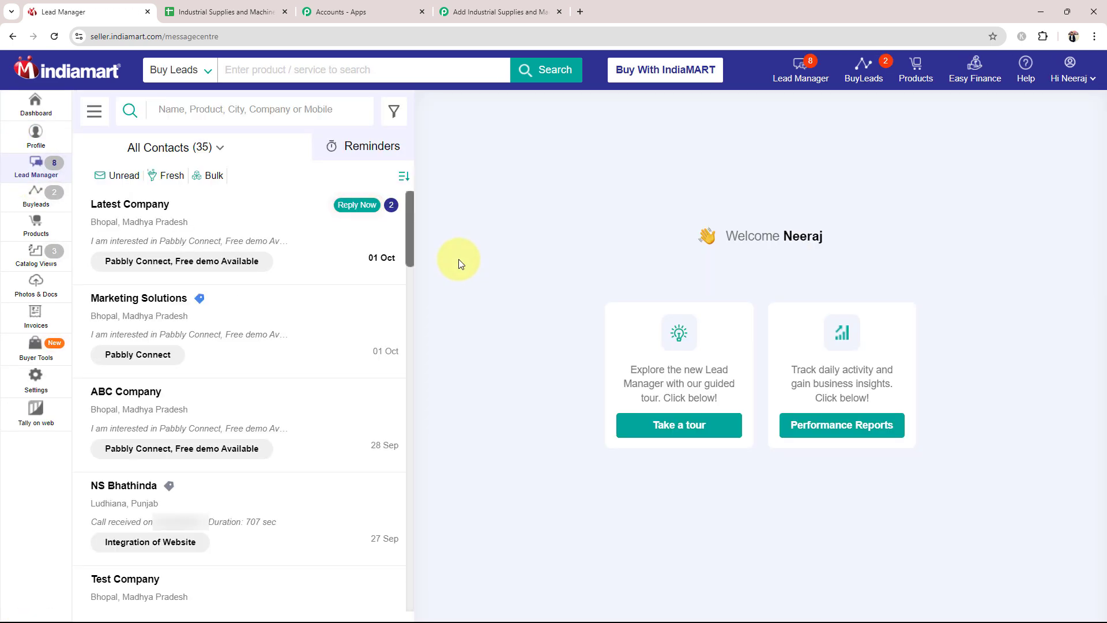
click(93, 111)
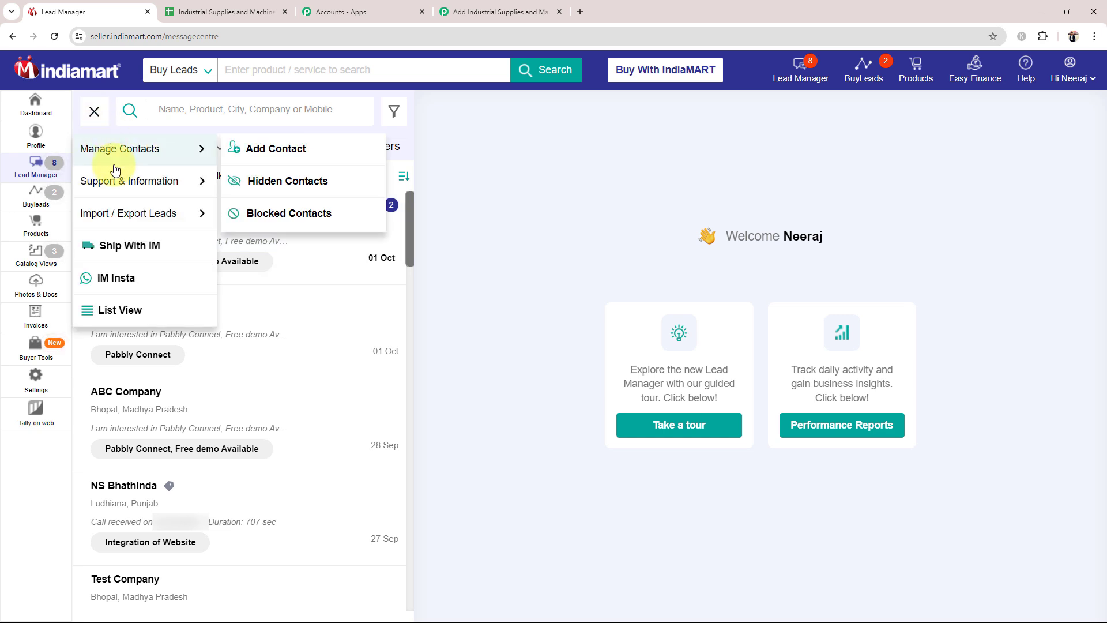
mouse_move(128, 213)
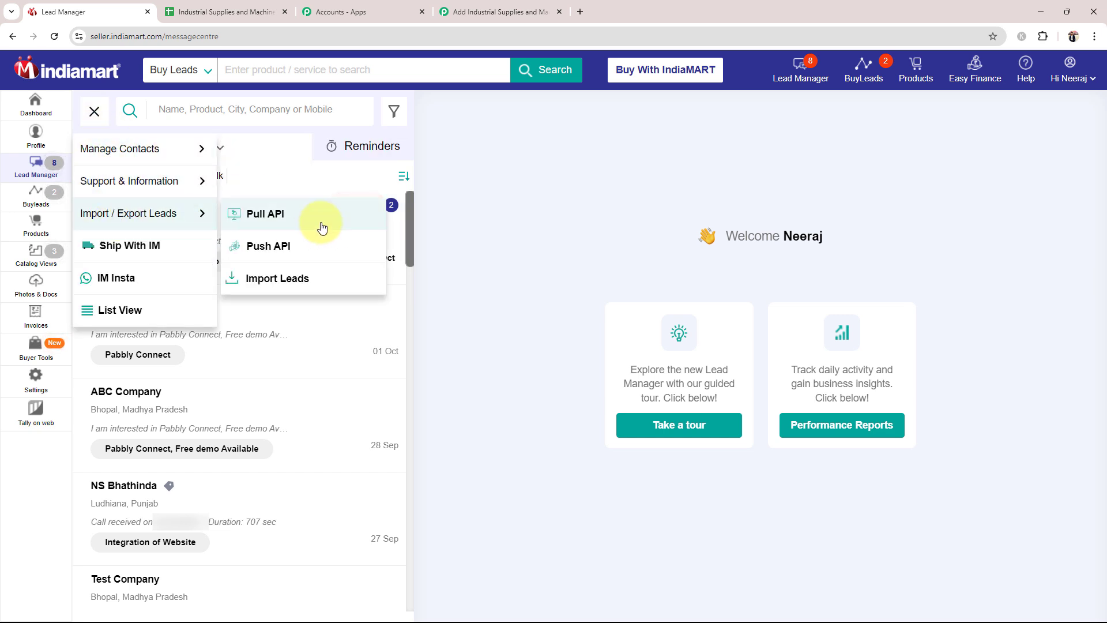
click(279, 251)
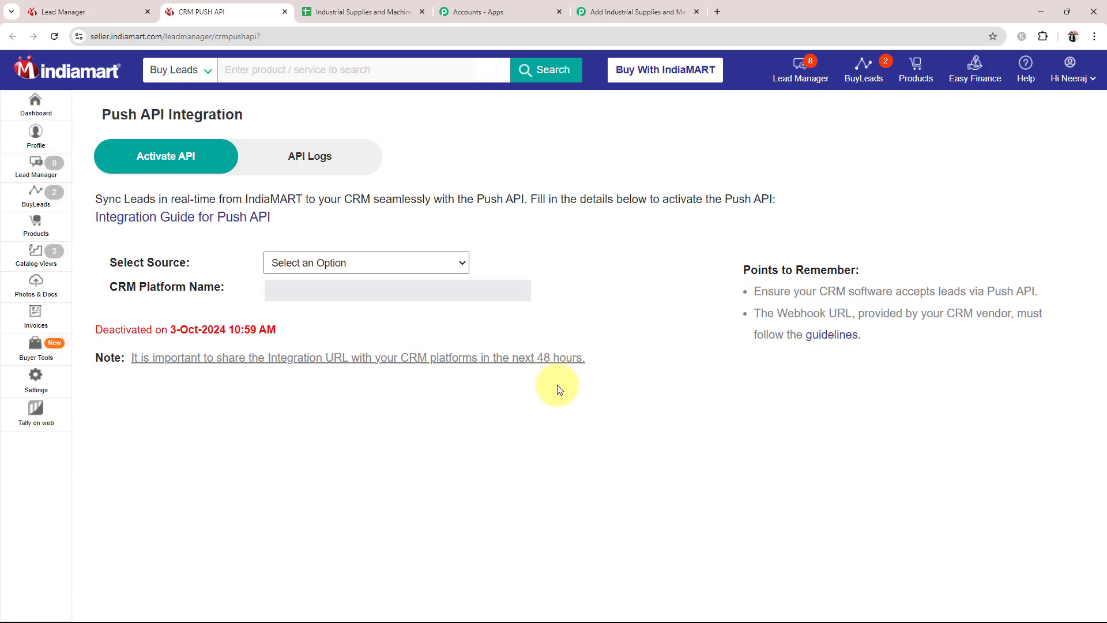
click(306, 264)
Set the lead source to Other and the CRM platform name to 'Pabbly Connect'.
click(285, 366)
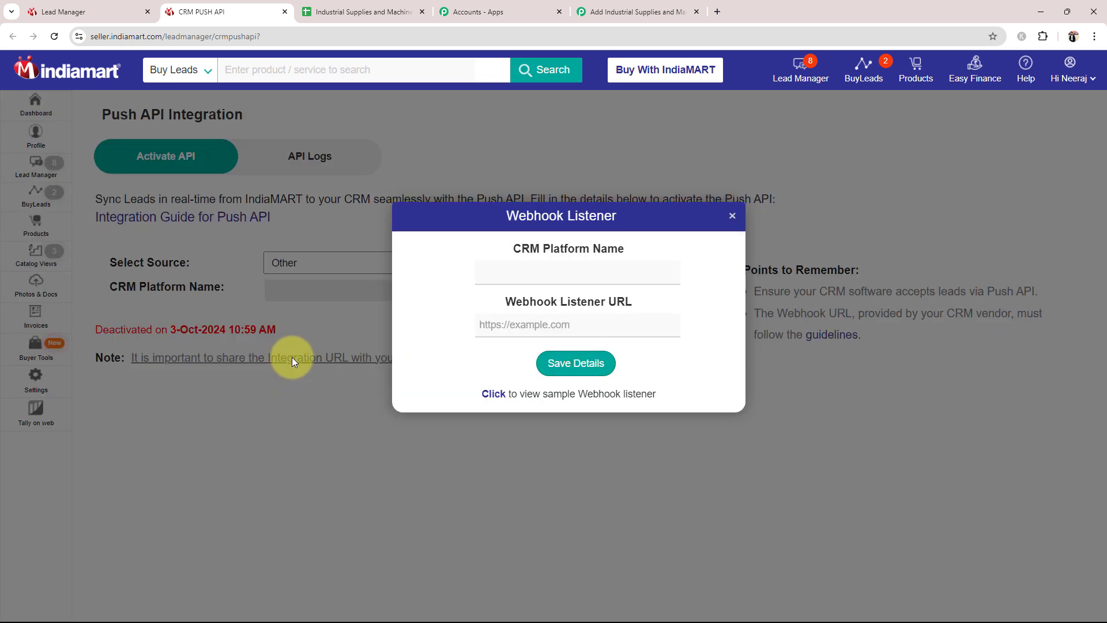
click(510, 276)
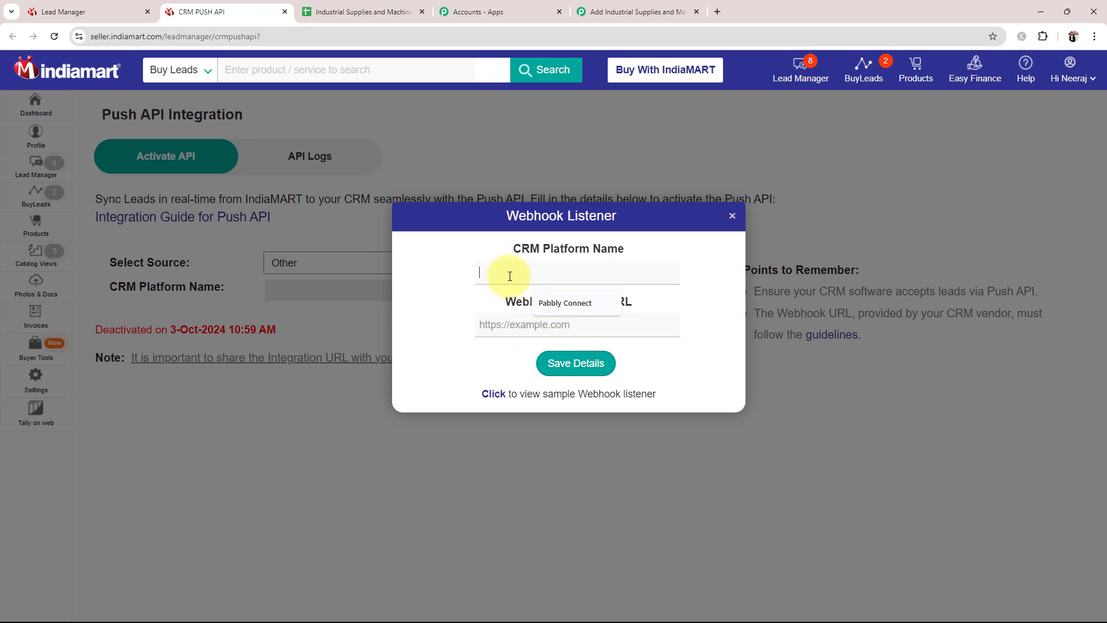
click(538, 303)
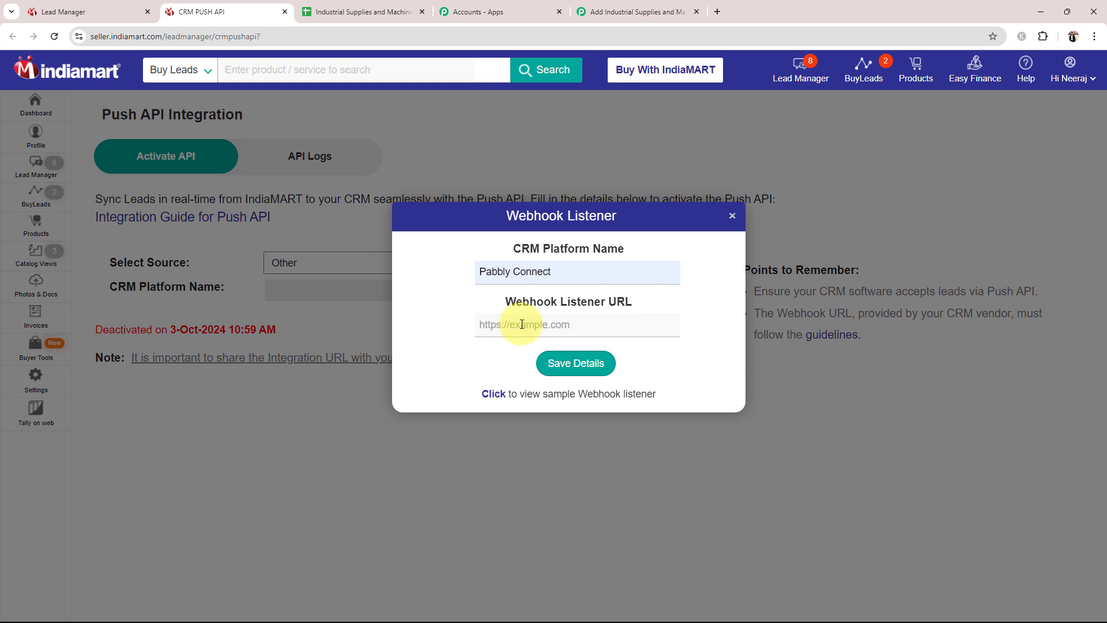
Paste the Pabbly webhook URL into the Webhook Listener URL field.
click(596, 12)
click(855, 390)
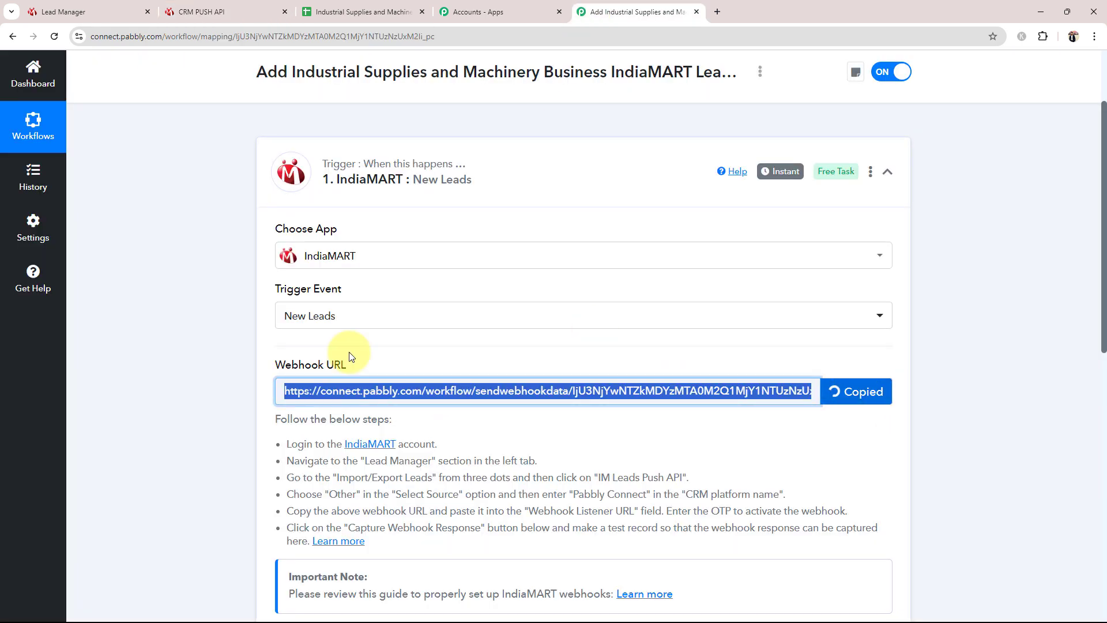
click(208, 12)
click(500, 328)
key(ctrl+v)
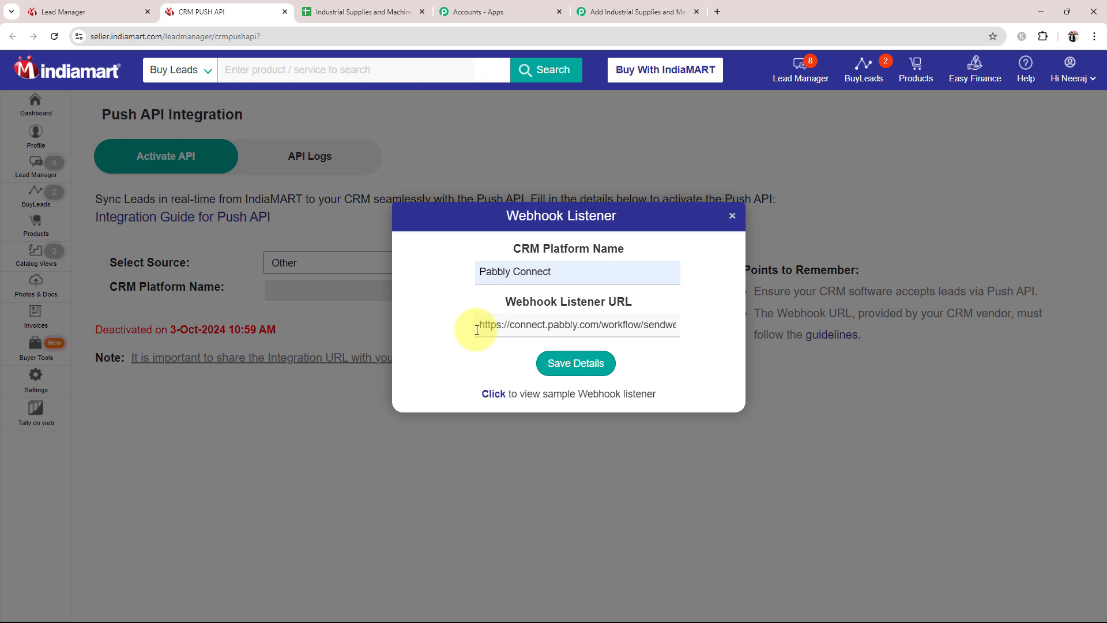
Save the listener details with the permanently-save-leads reason and activate via the one-time code.
click(576, 364)
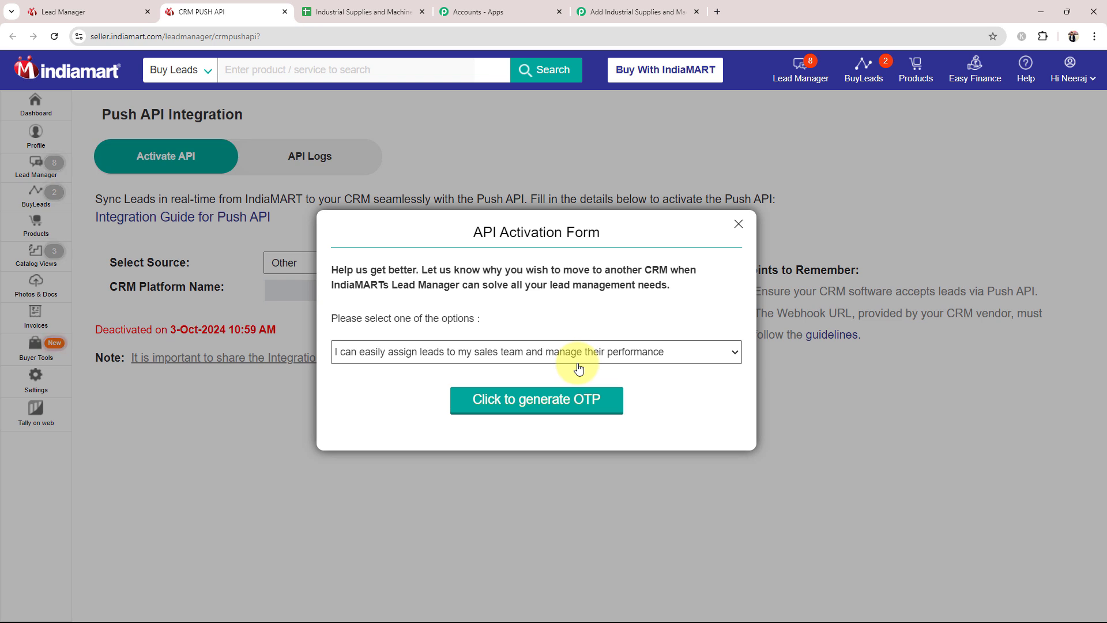
click(449, 349)
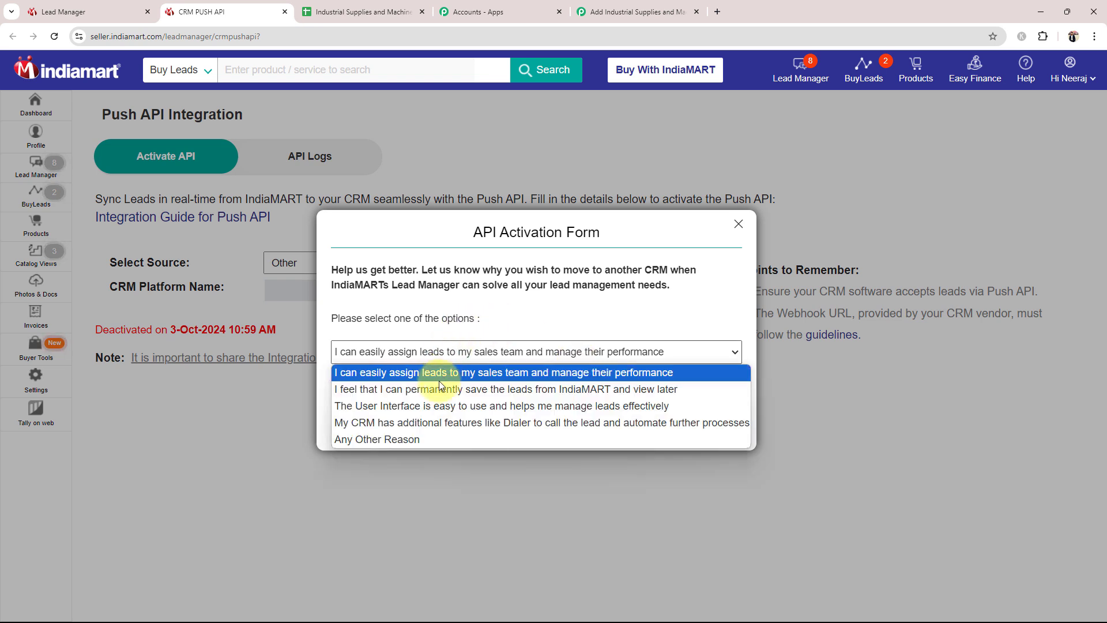
click(406, 388)
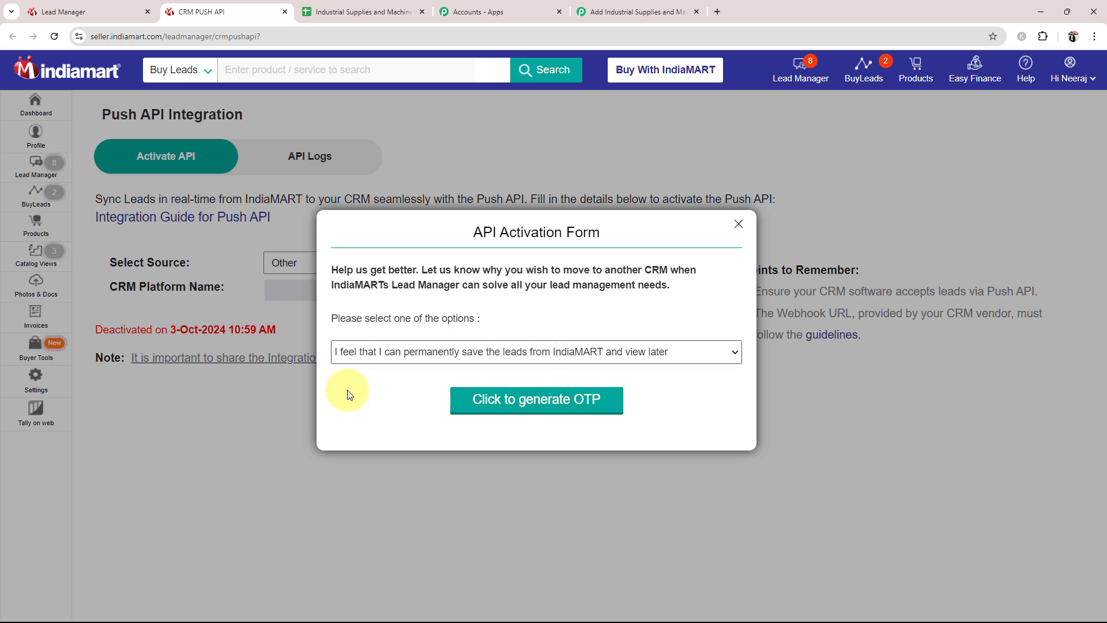
click(586, 406)
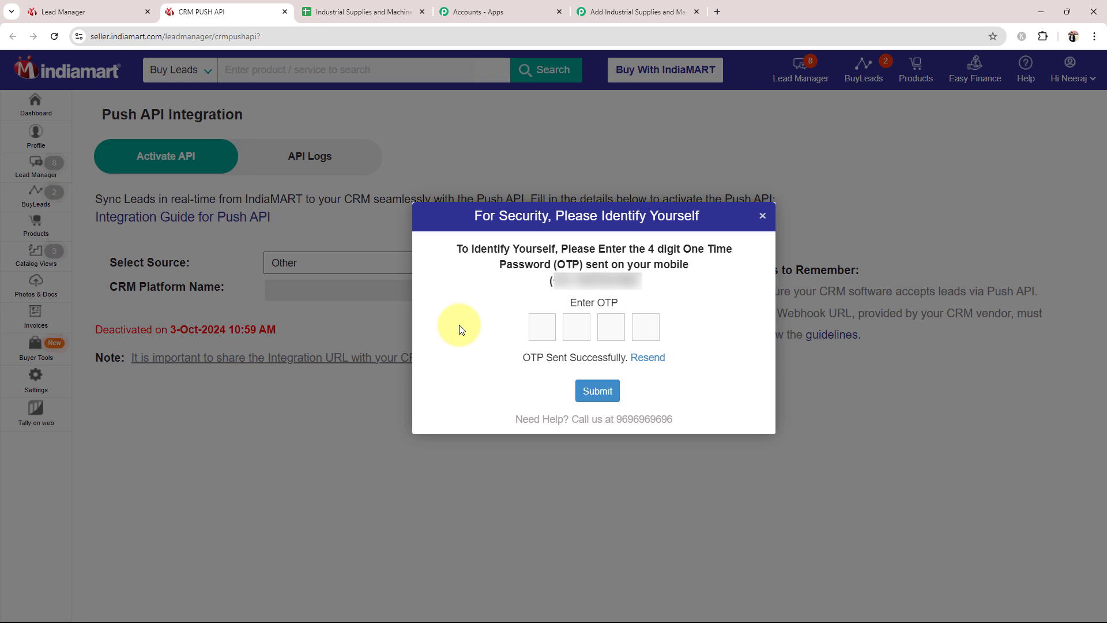
click(598, 390)
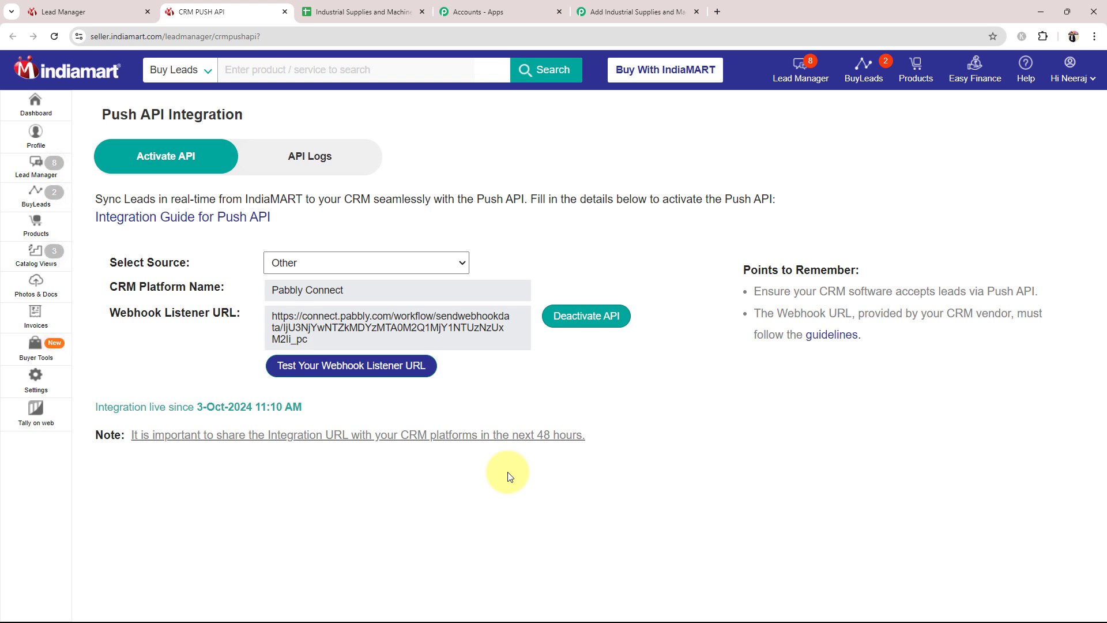
Start Capture Webhook Response on the IndiaMART New Leads trigger, with Simple Response on, and read the test-submission notes.
click(678, 8)
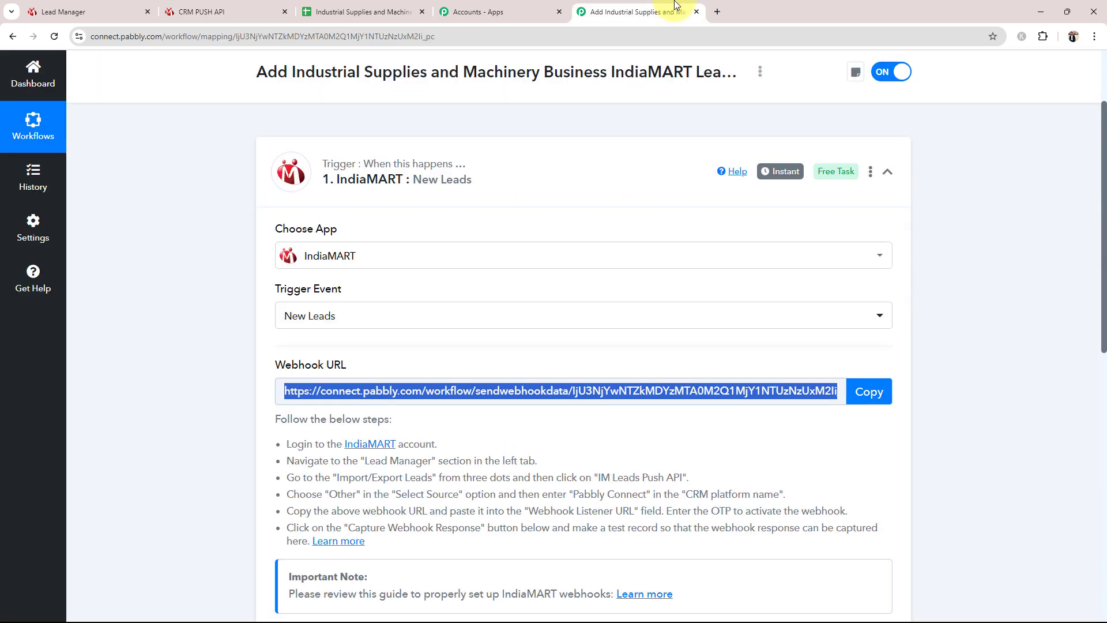
click(173, 441)
scroll(167, 434, down, 5)
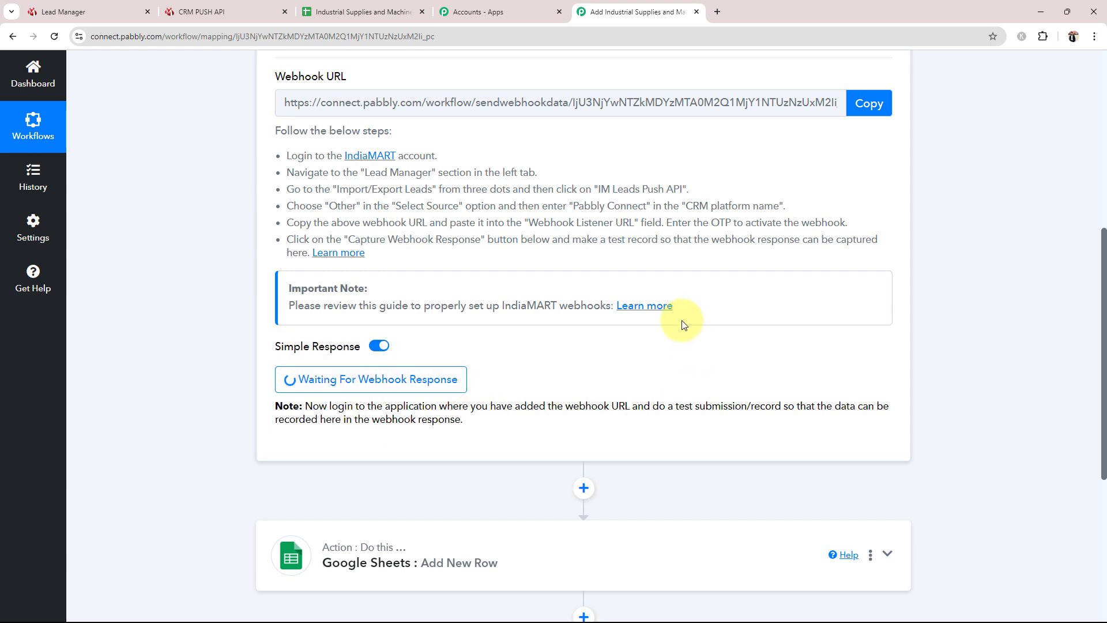
drag(489, 432, 298, 401)
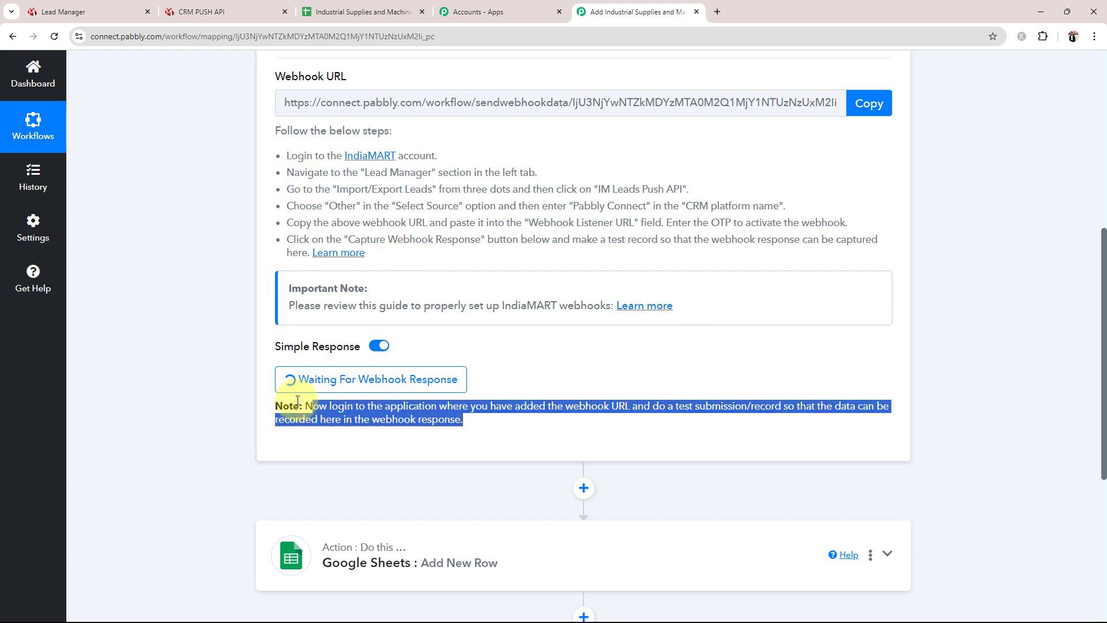
click(213, 375)
scroll(210, 378, up, 1)
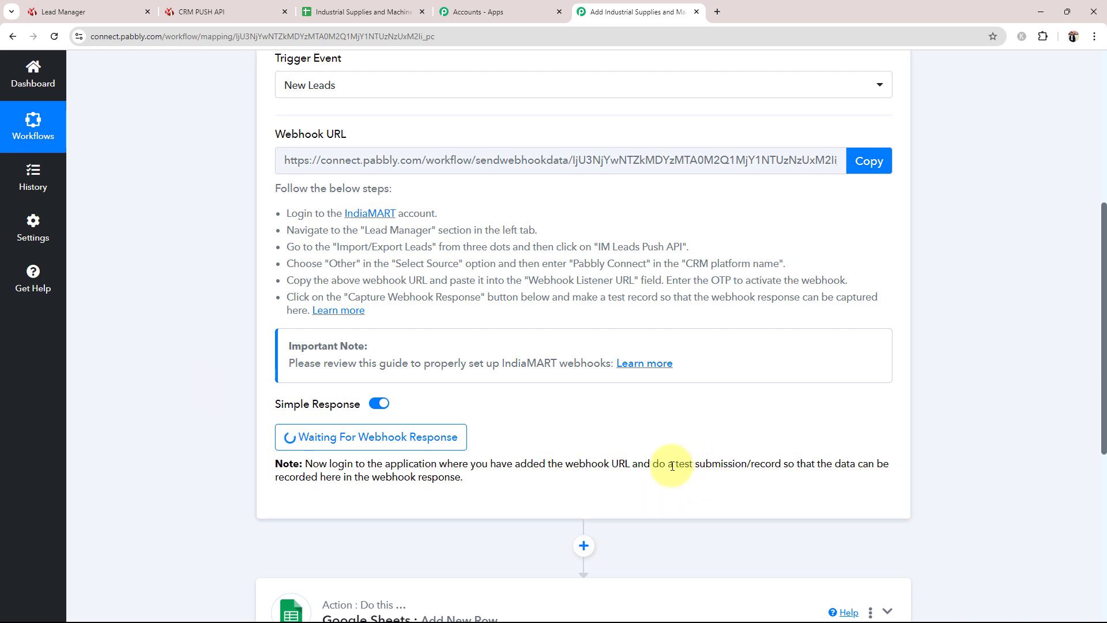
drag(673, 464, 766, 464)
click(665, 408)
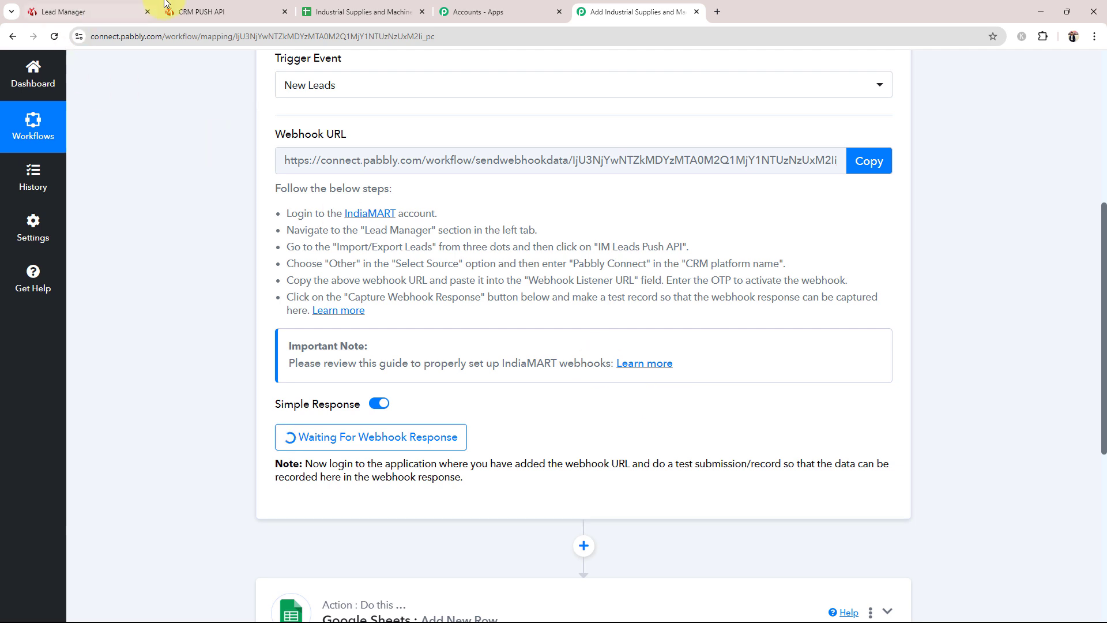
Check that IndiaMART's saved Push API webhook URL matches the Pabbly workflow URL.
click(202, 12)
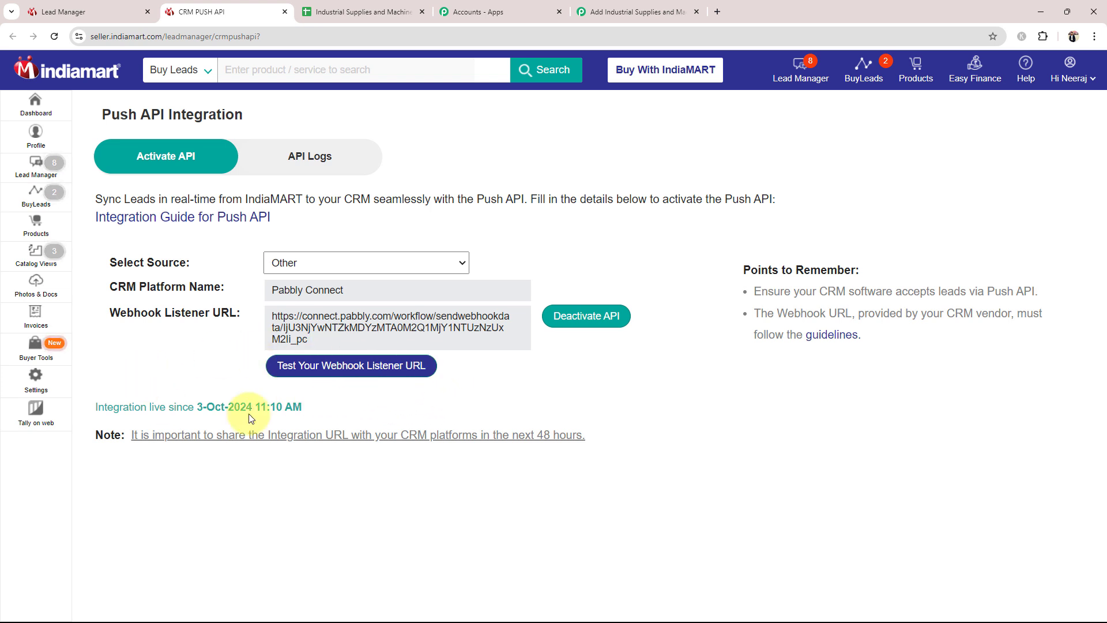
drag(309, 340, 248, 322)
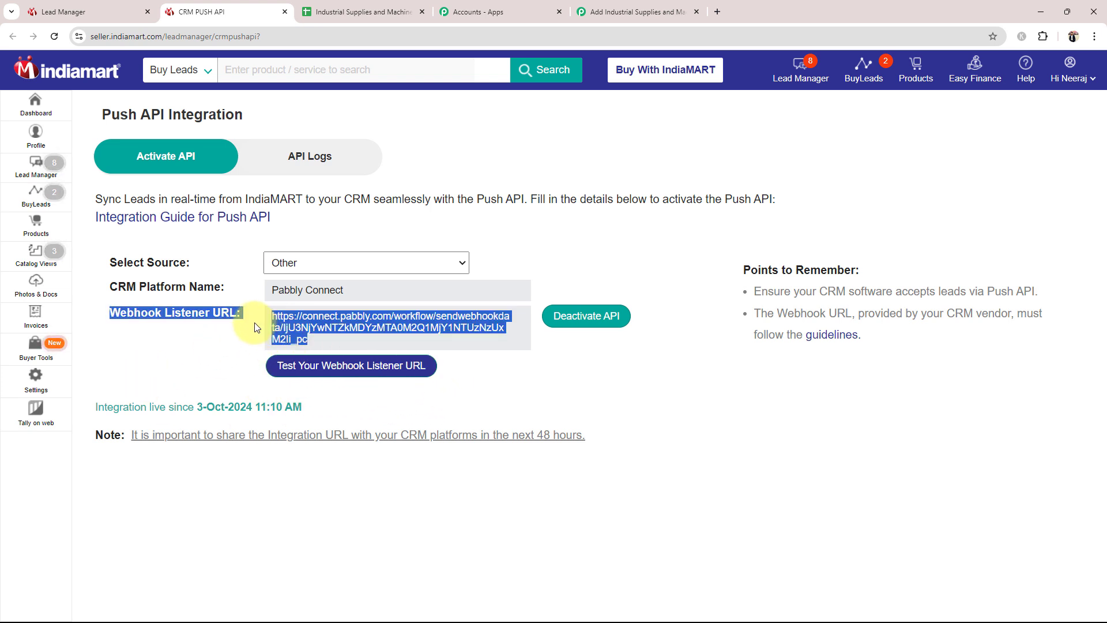
click(416, 395)
click(680, 11)
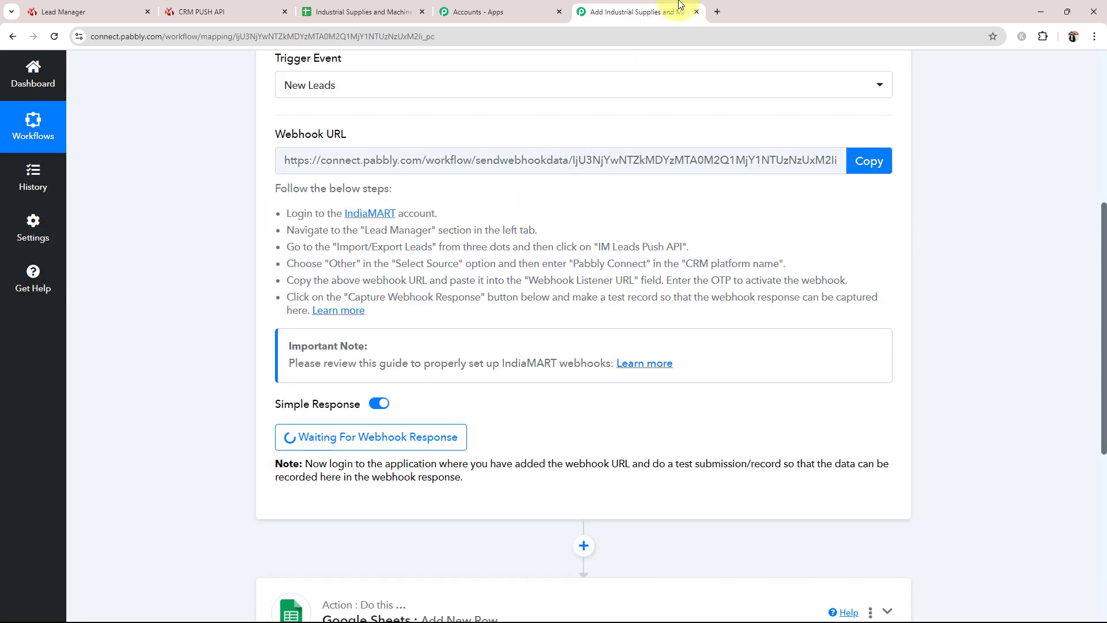
click(242, 11)
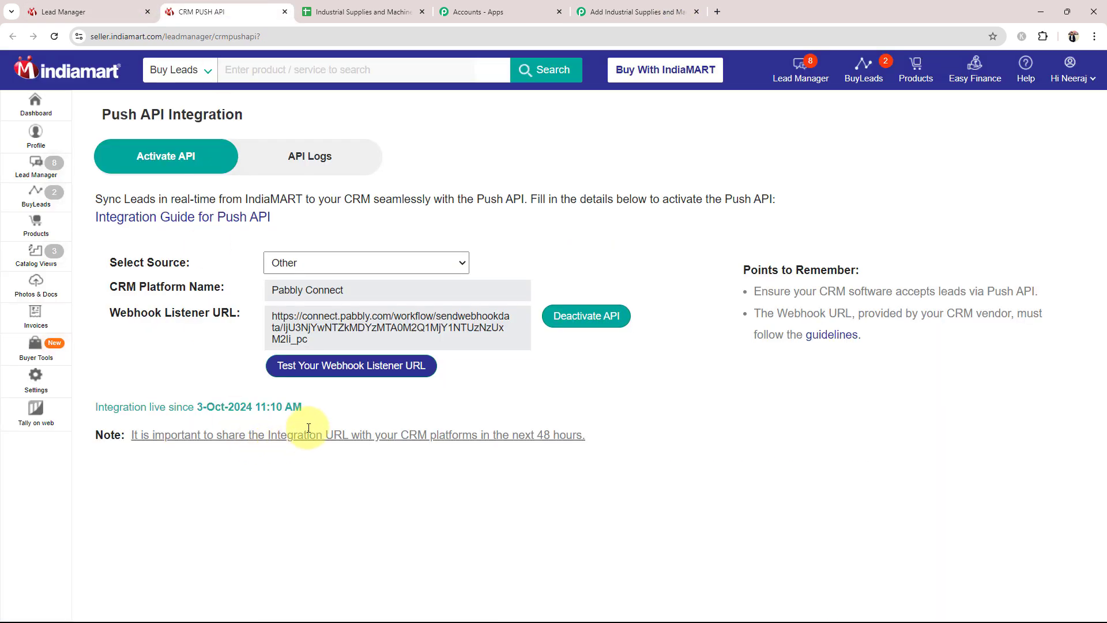
Send the Webhook Listener Testing sample lead to Pabbly and confirm the HTTP/1.1 200 OK response.
click(317, 372)
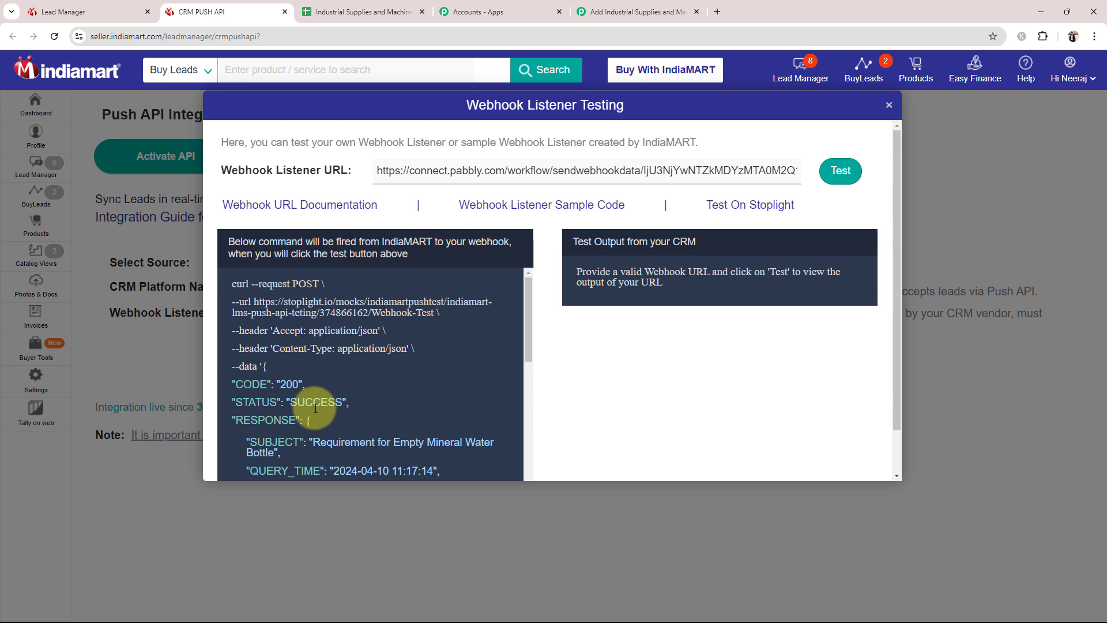
drag(527, 306, 530, 324)
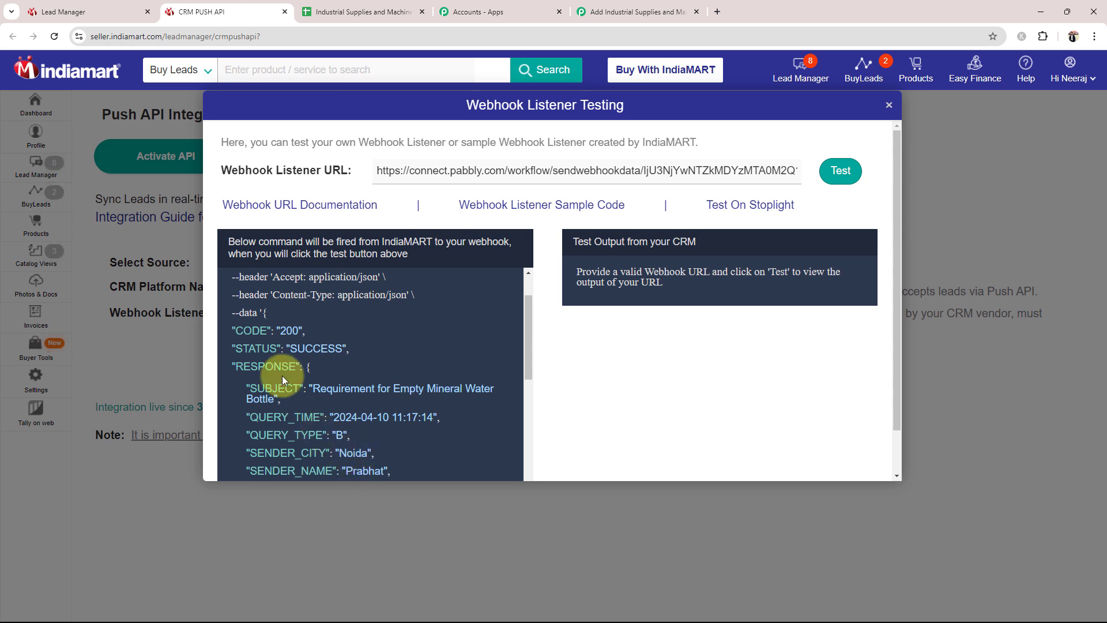
drag(312, 388, 413, 399)
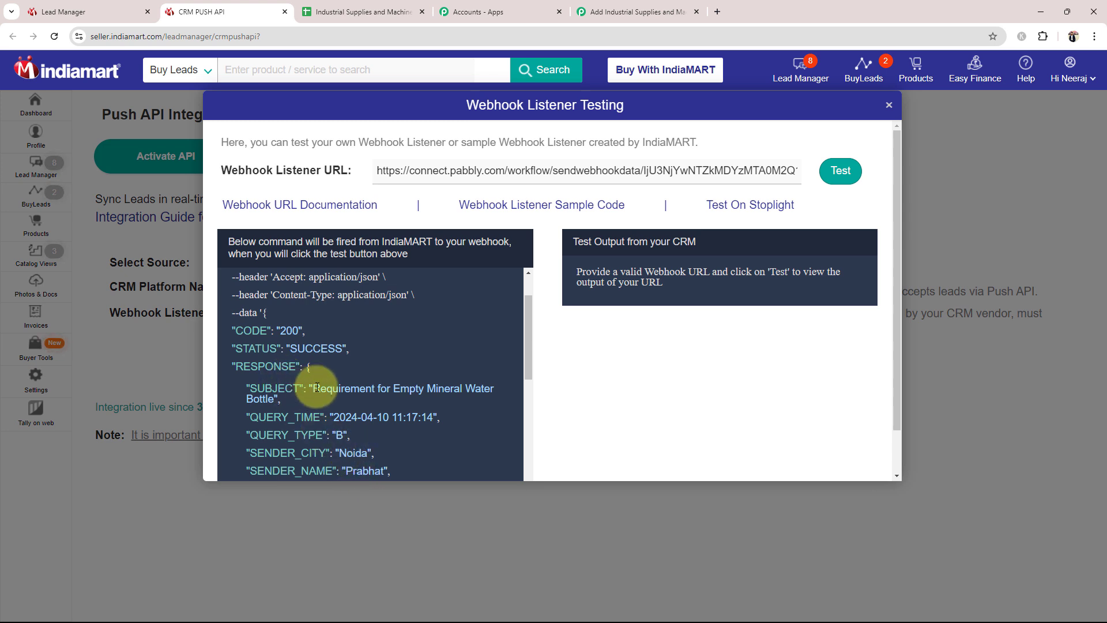
click(428, 358)
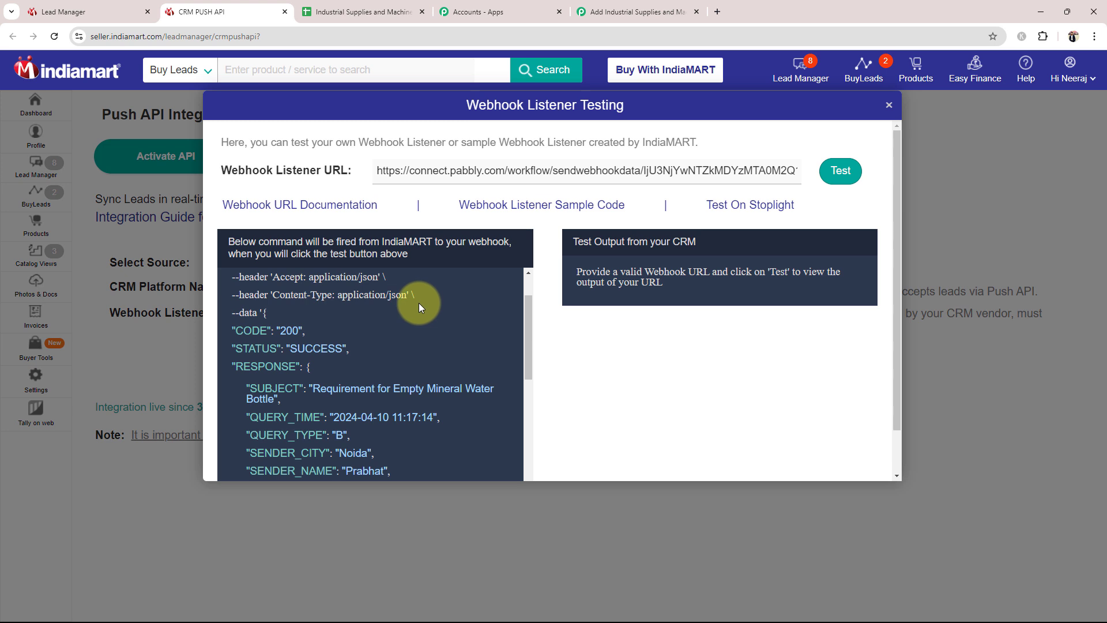
click(829, 166)
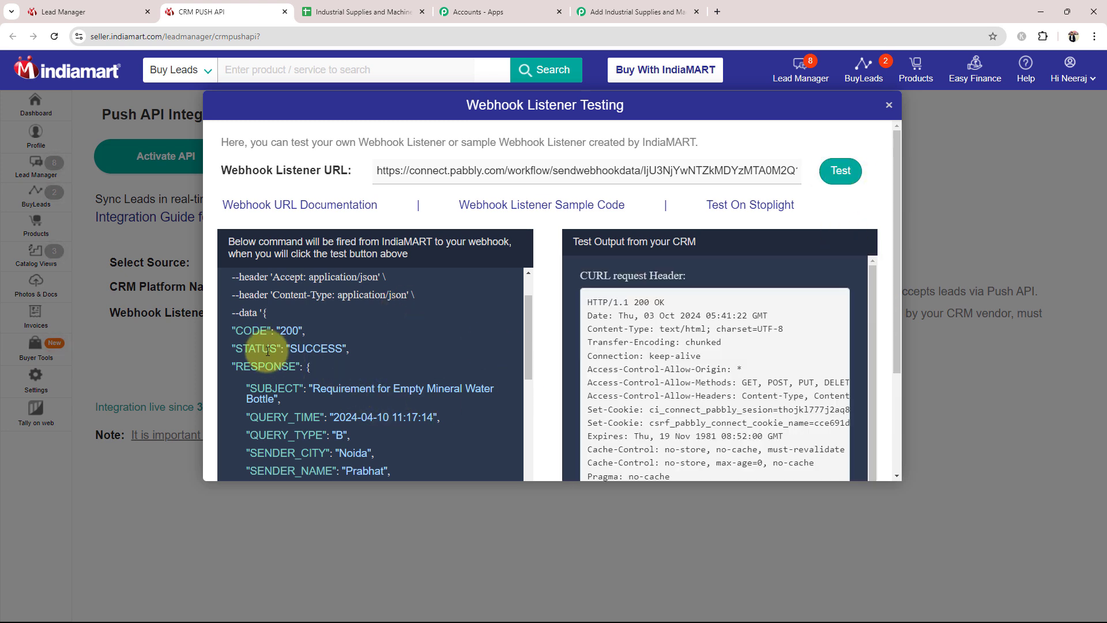
drag(267, 351, 451, 442)
click(442, 331)
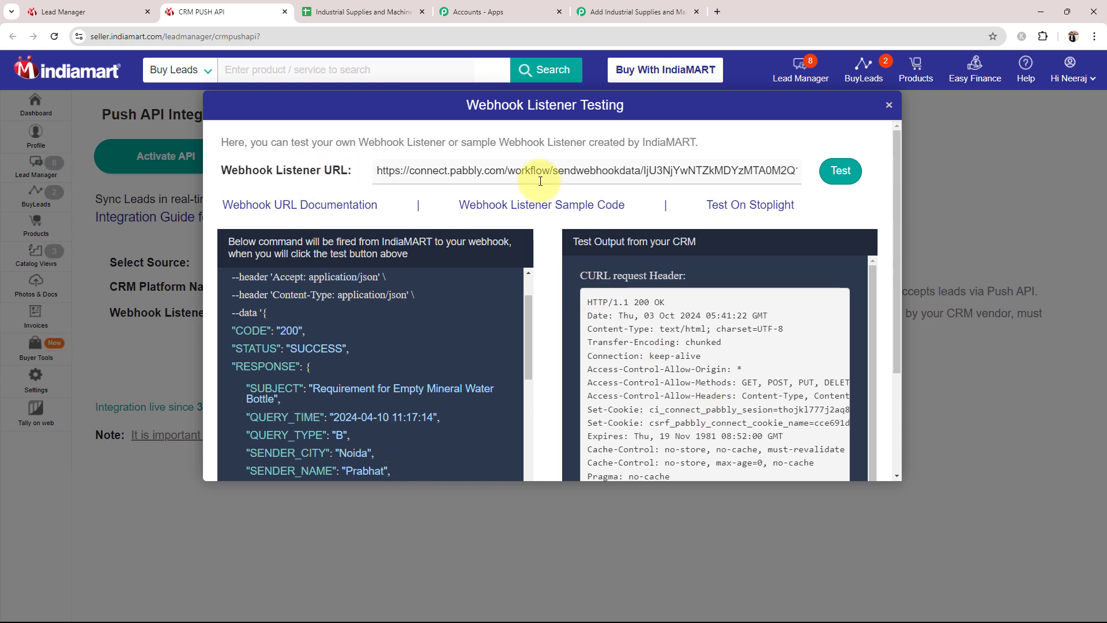
Review the captured test lead's subject, state, pincode, phone, sender name and product values.
click(626, 12)
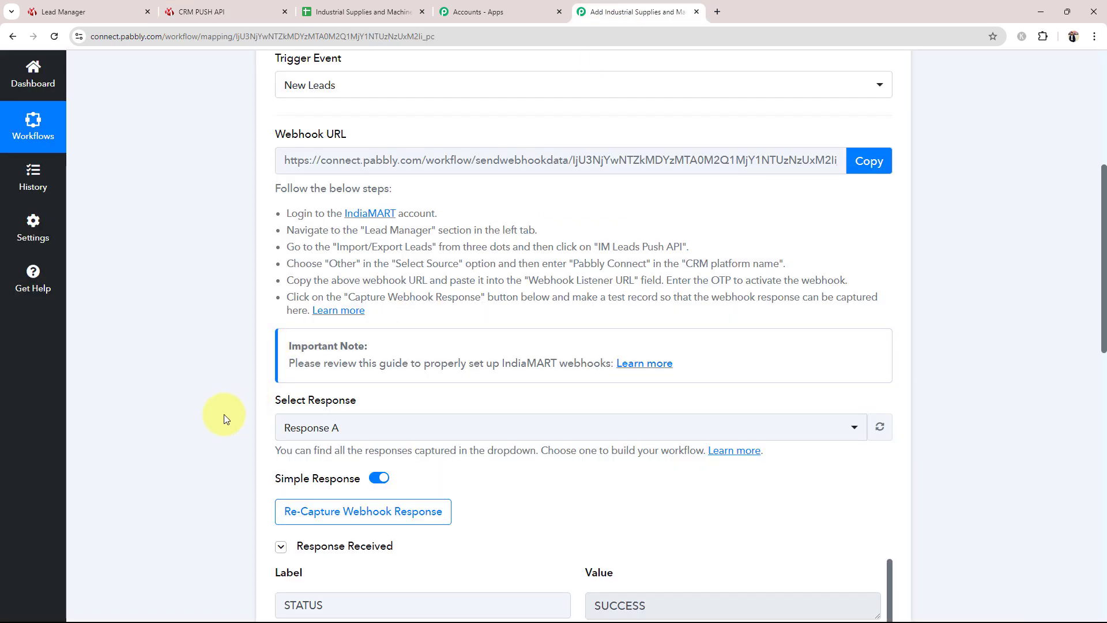
scroll(226, 416, down, 4)
scroll(226, 416, down, 4)
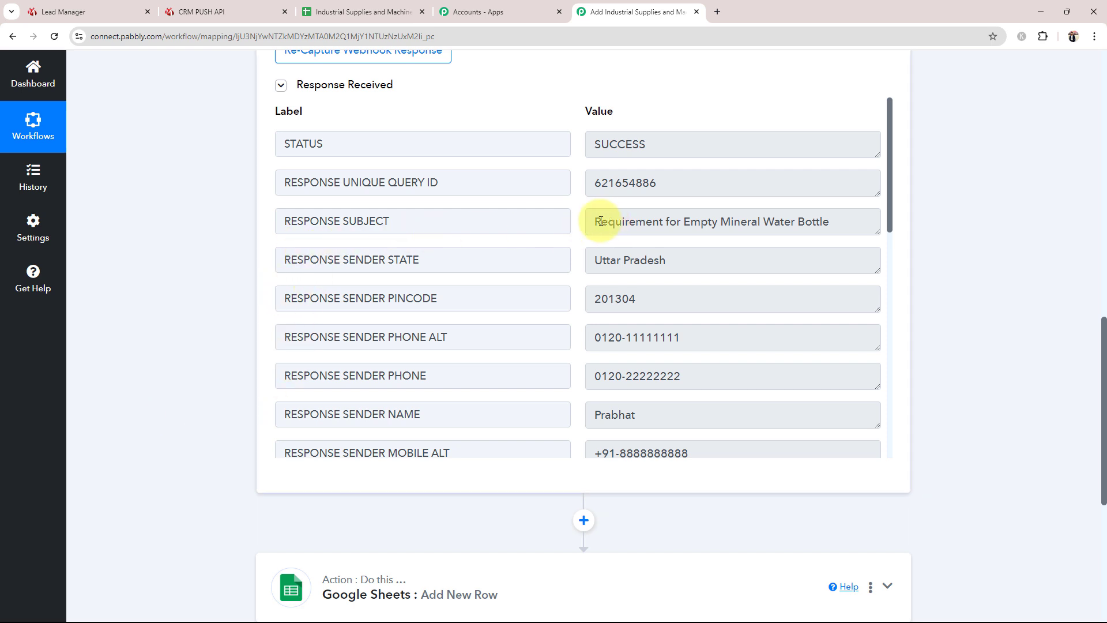
drag(592, 223, 857, 218)
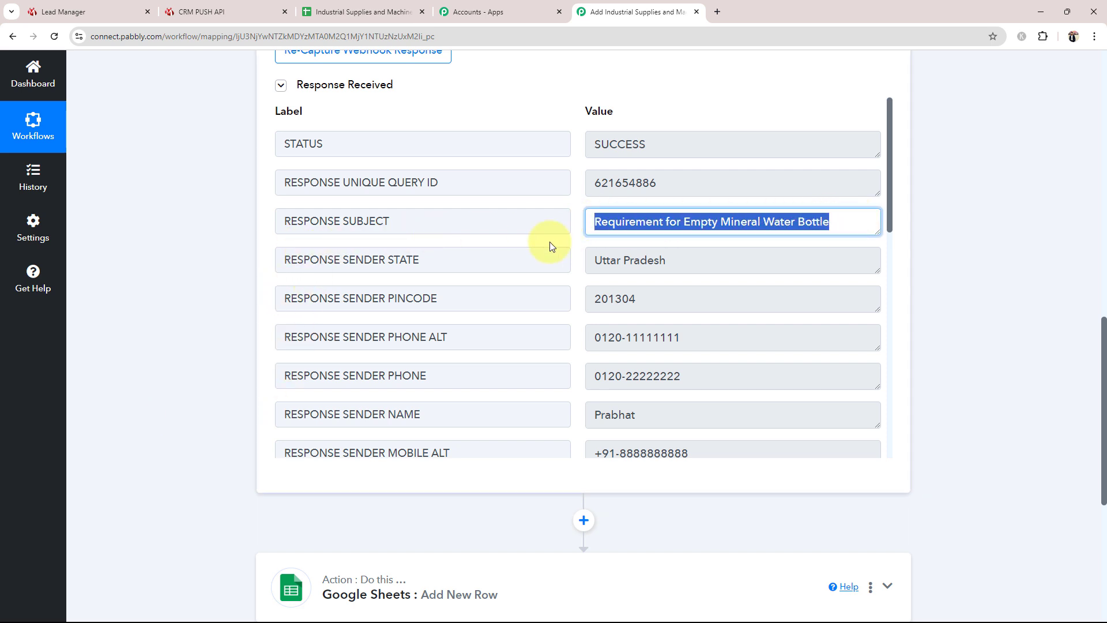
drag(663, 260, 589, 259)
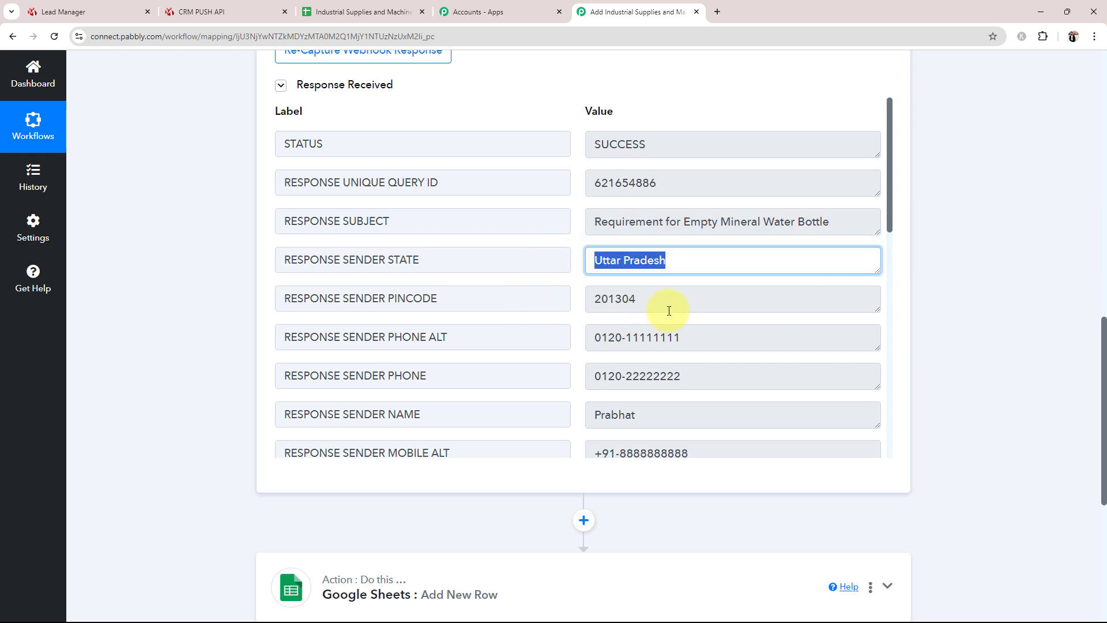
drag(663, 300, 589, 299)
drag(693, 388, 457, 366)
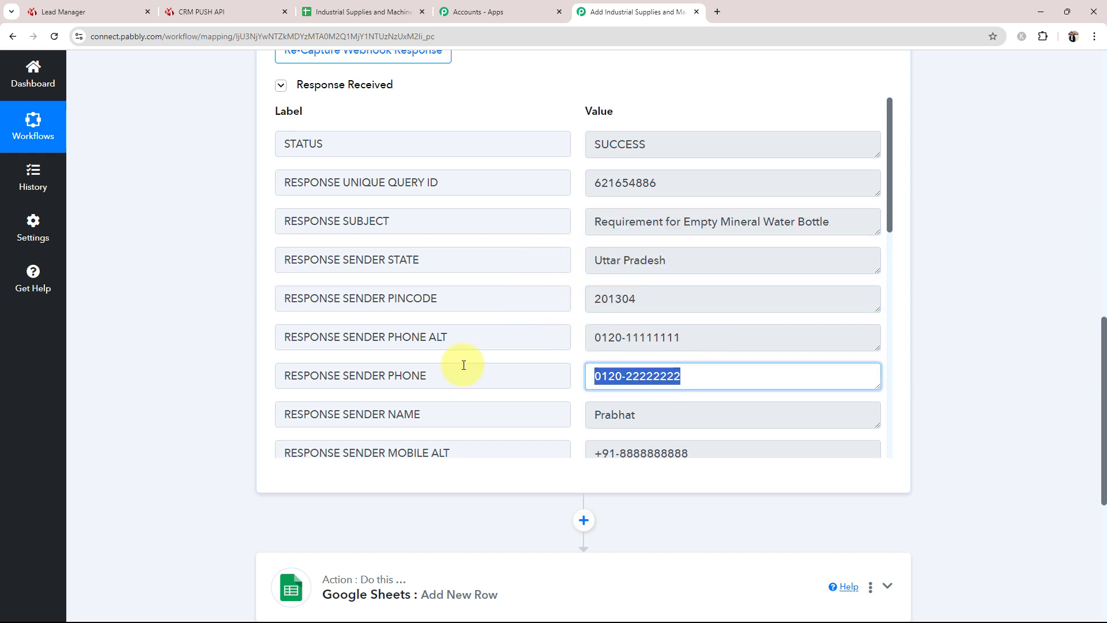
drag(674, 413, 571, 408)
drag(698, 451, 600, 446)
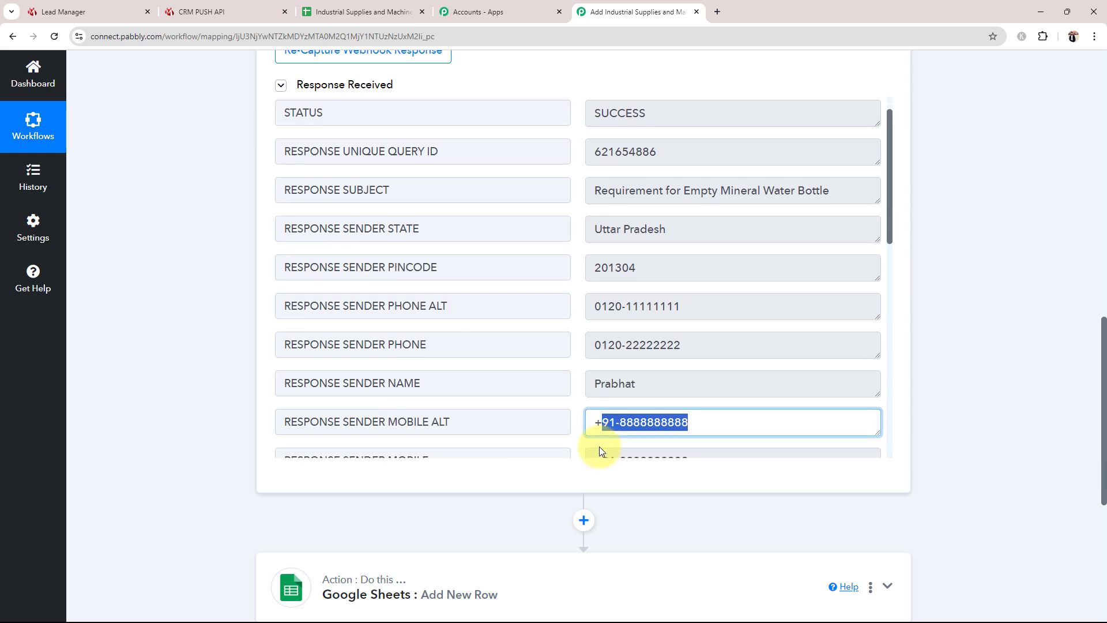
drag(888, 183, 889, 396)
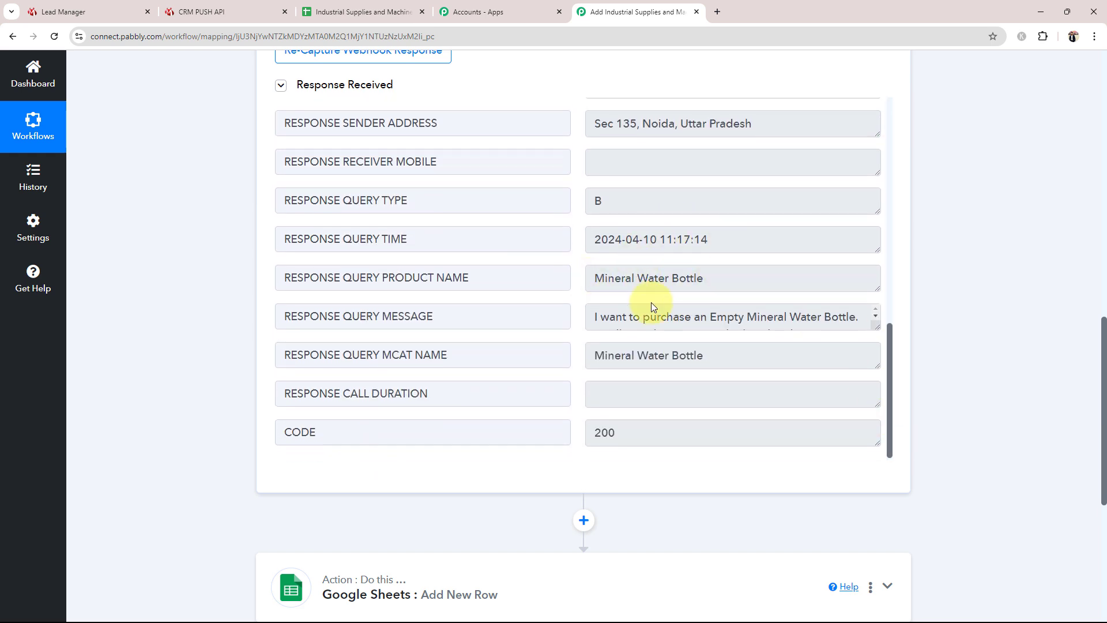
click(700, 286)
drag(700, 286, 588, 306)
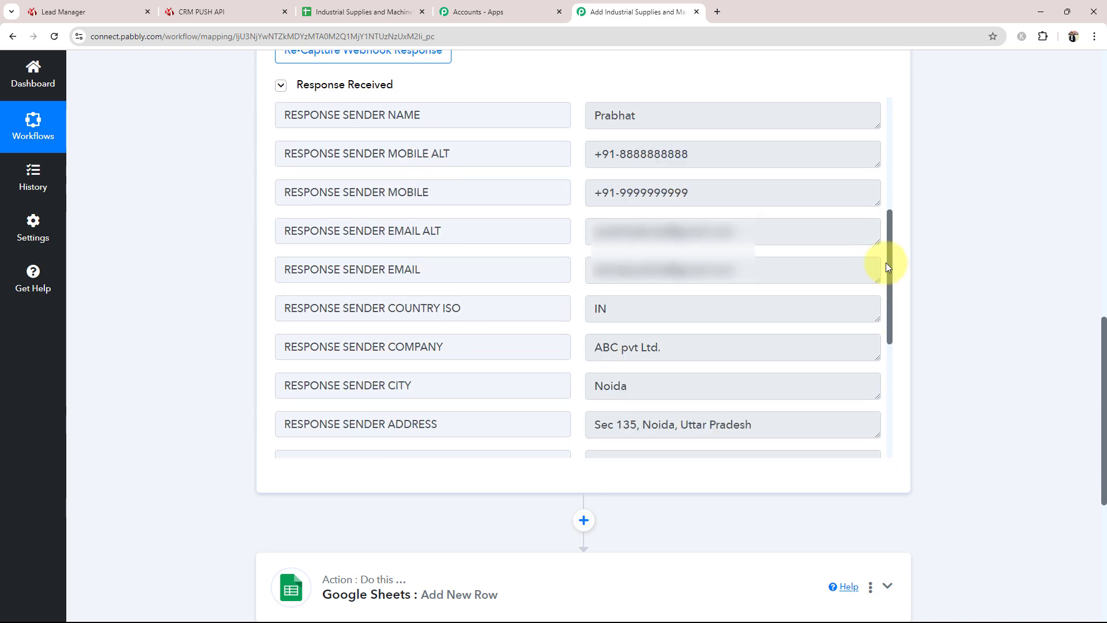
drag(888, 447, 848, 163)
Collapse the IndiaMART New Leads trigger step.
scroll(204, 325, up, 10)
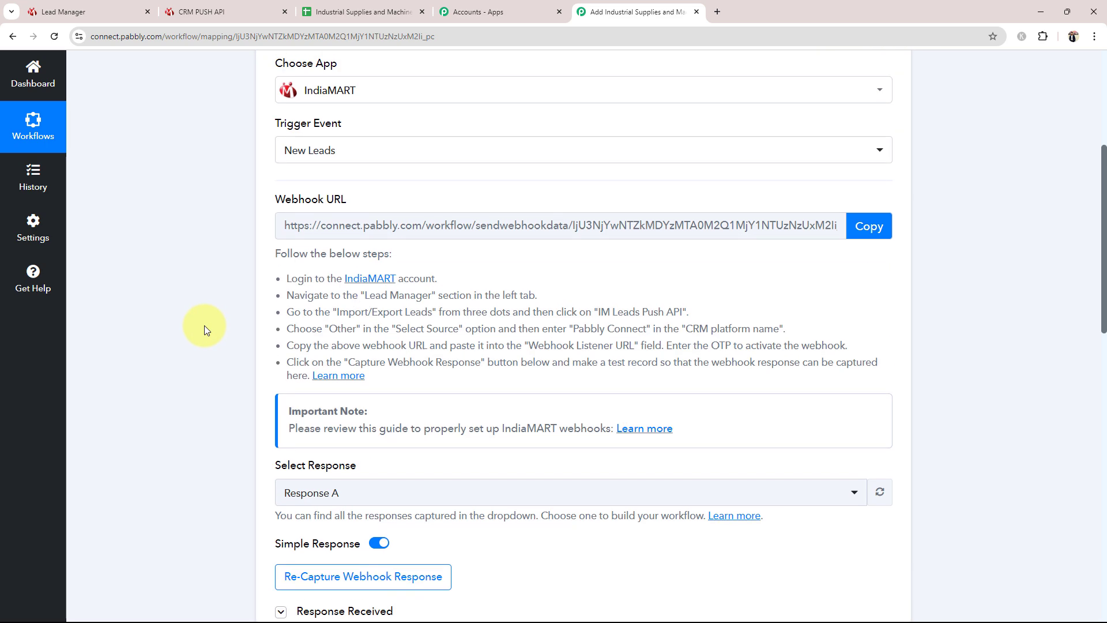
scroll(204, 325, up, 6)
click(572, 302)
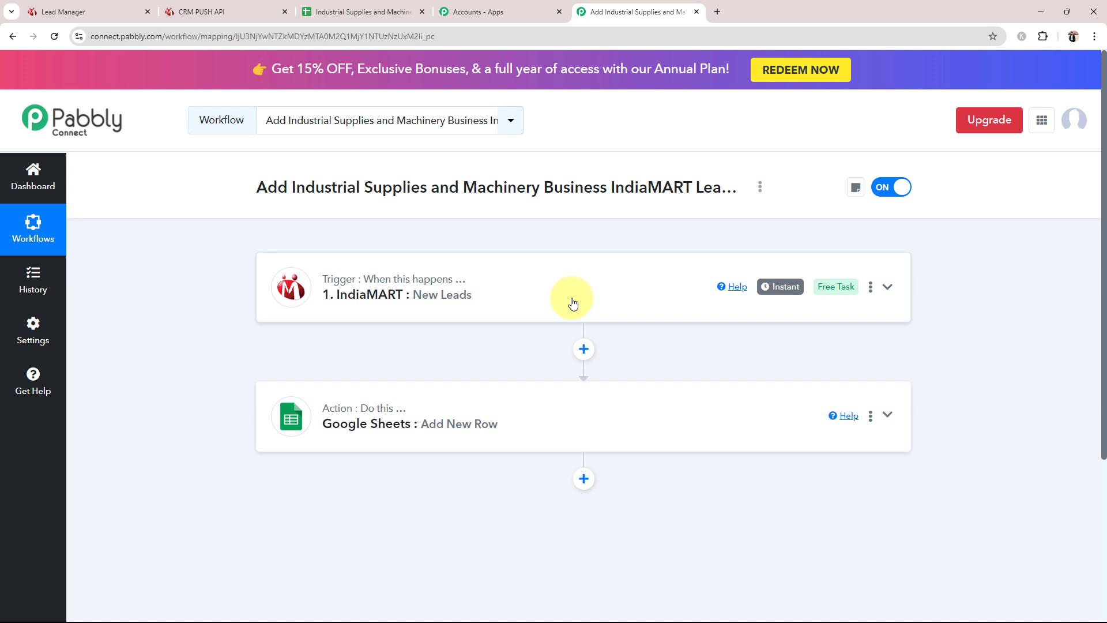
click(571, 302)
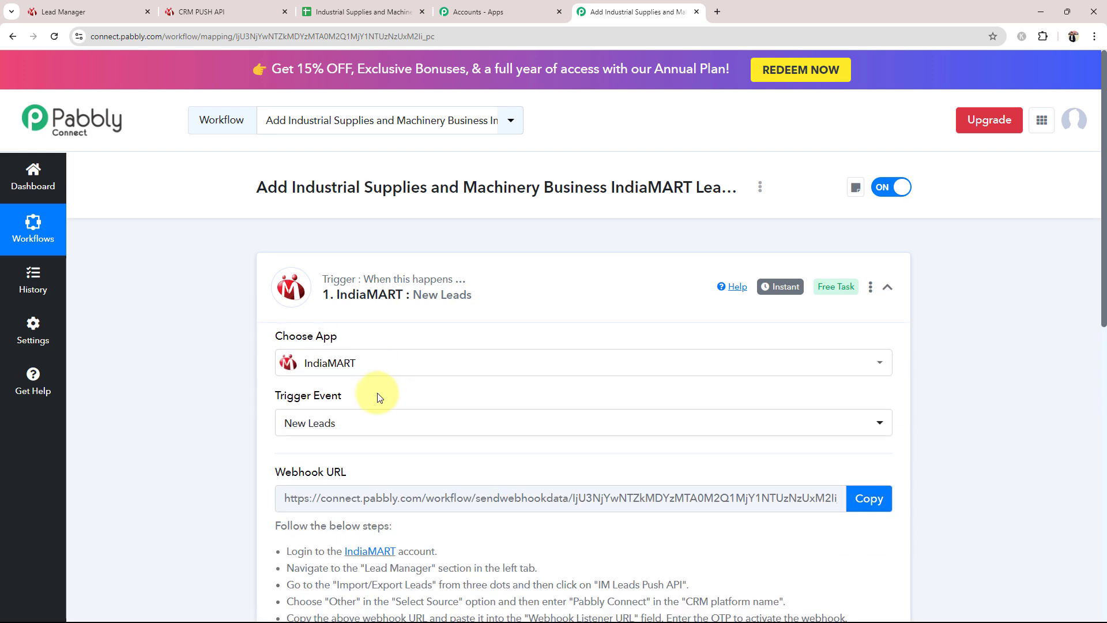
scroll(527, 397, down, 8)
scroll(187, 362, up, 8)
scroll(187, 362, up, 2)
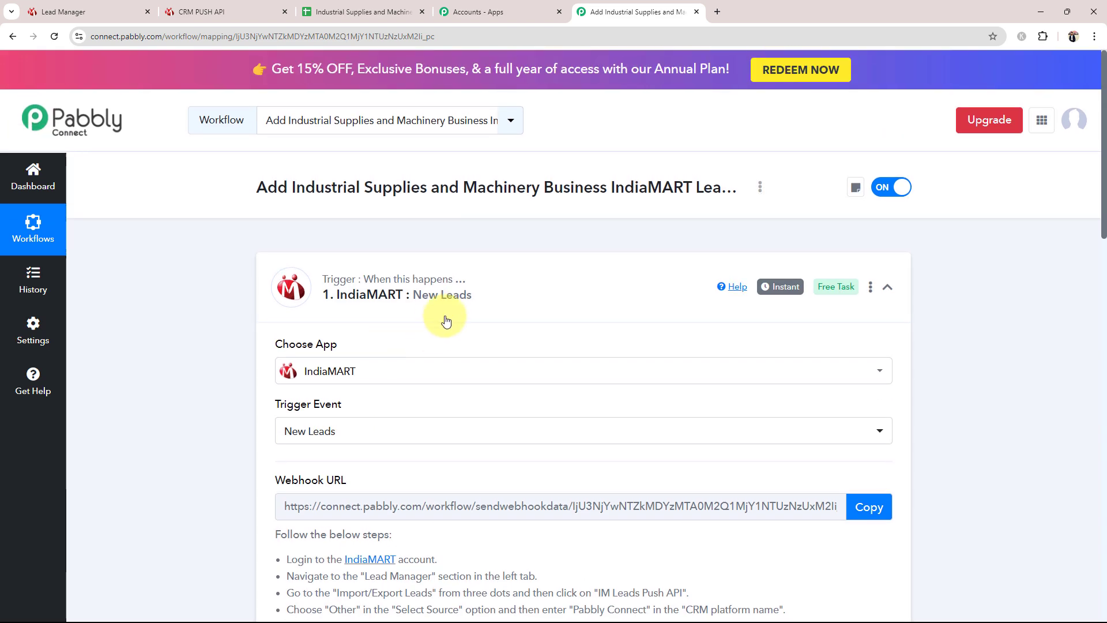
click(395, 271)
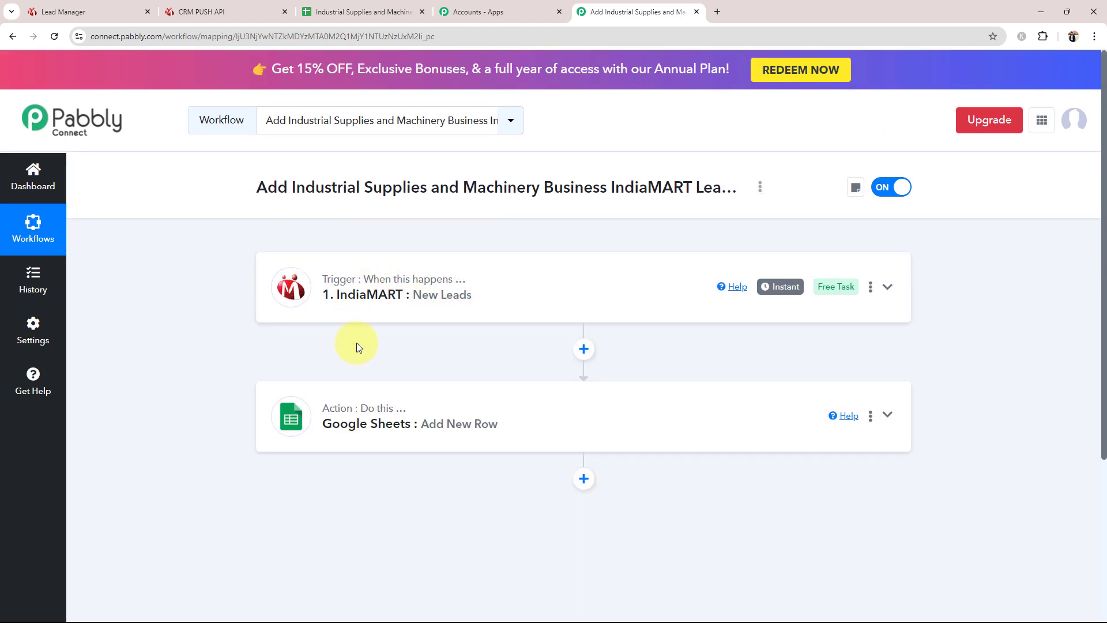
Connect the Google Sheets Add New Row action using the existing Google Sheets #163 connection.
click(470, 429)
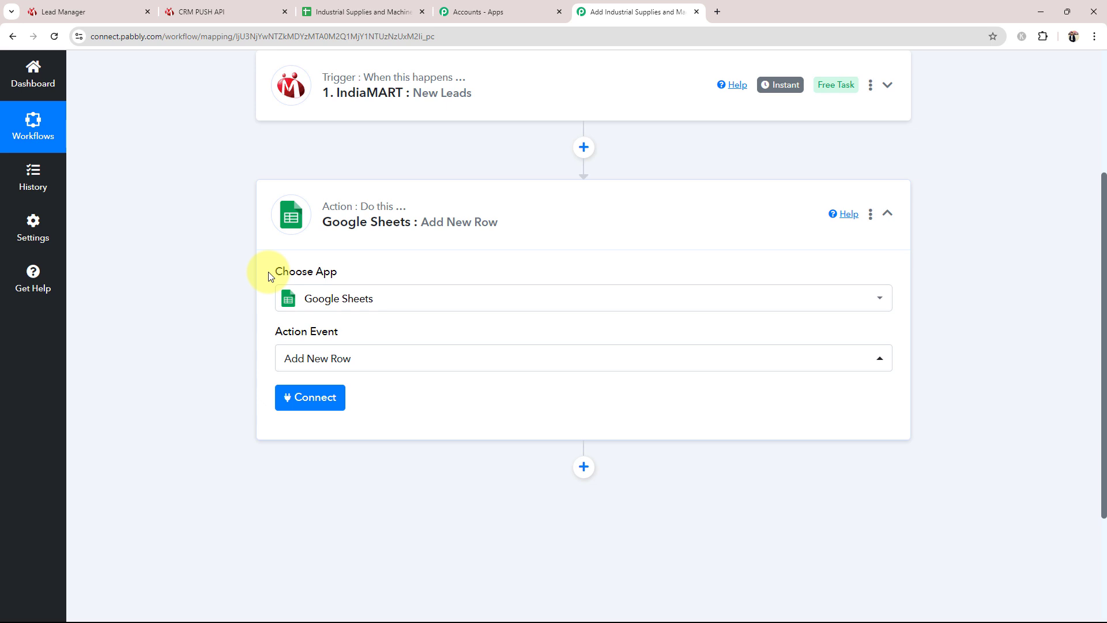
click(306, 397)
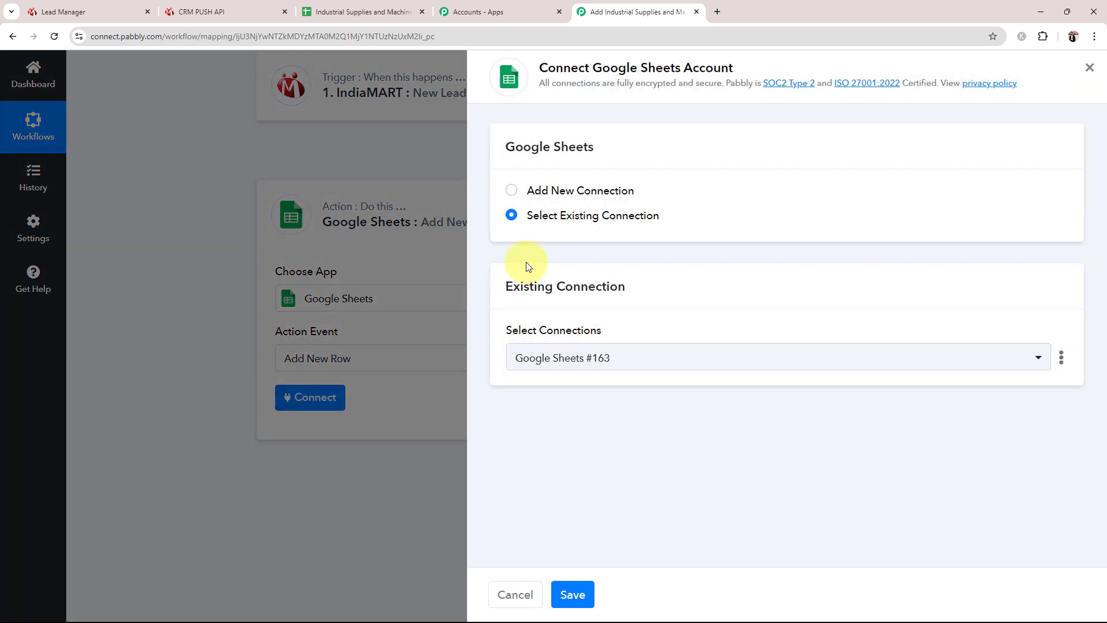
click(509, 191)
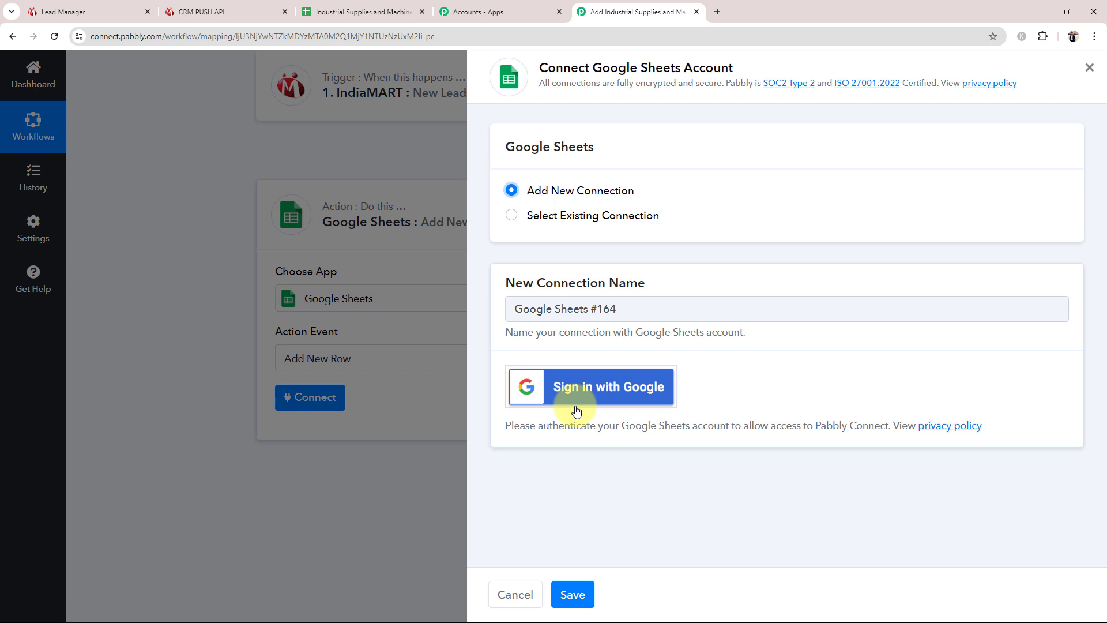
click(511, 214)
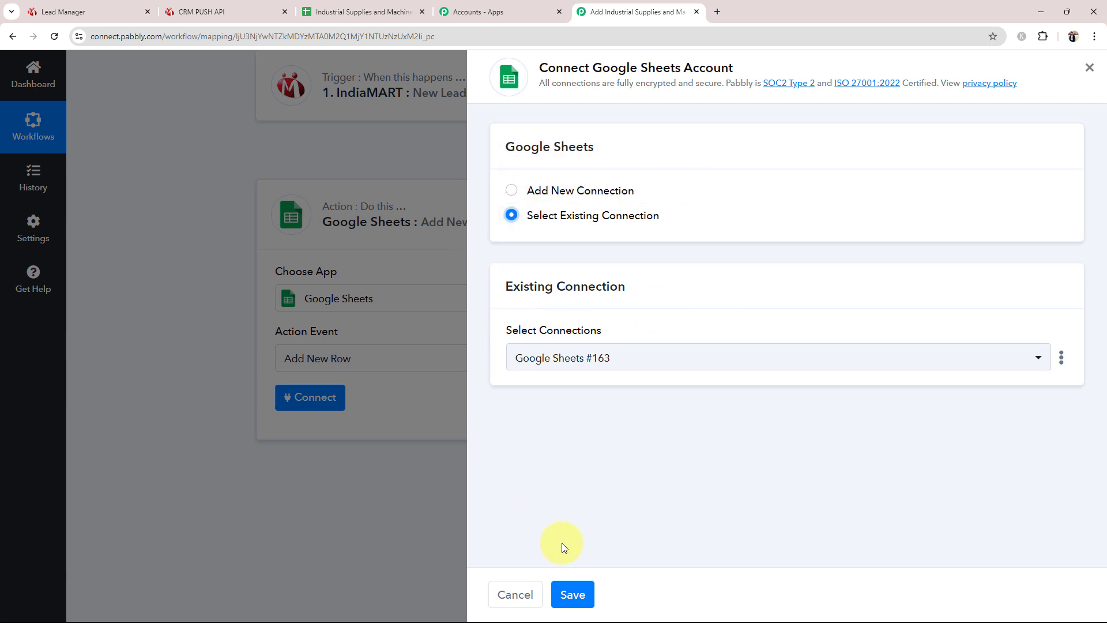
click(573, 594)
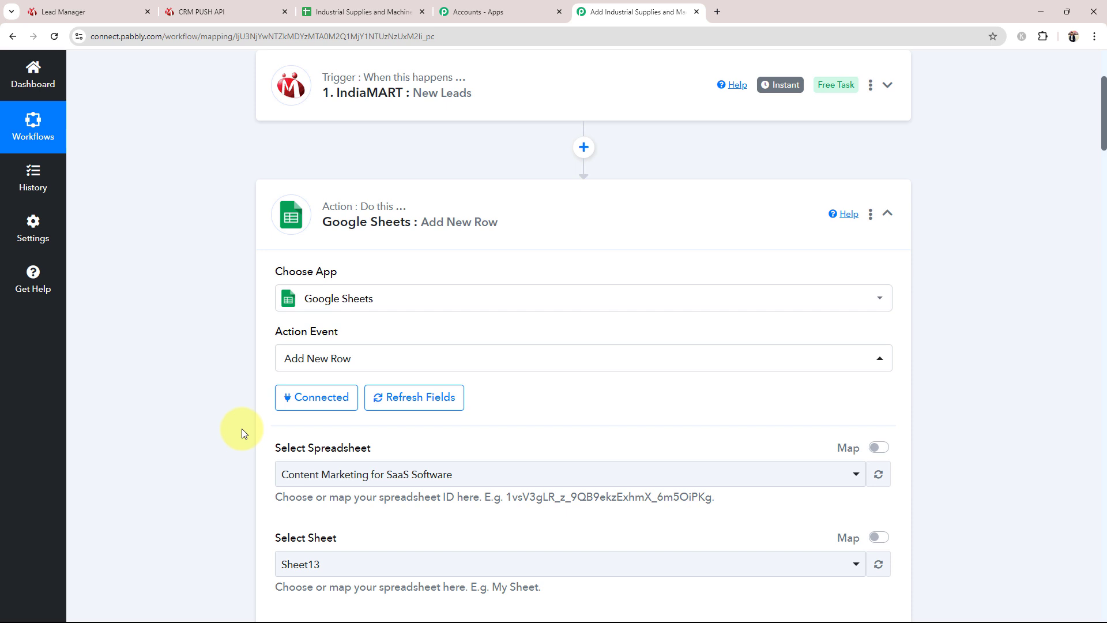
scroll(241, 428, down, 4)
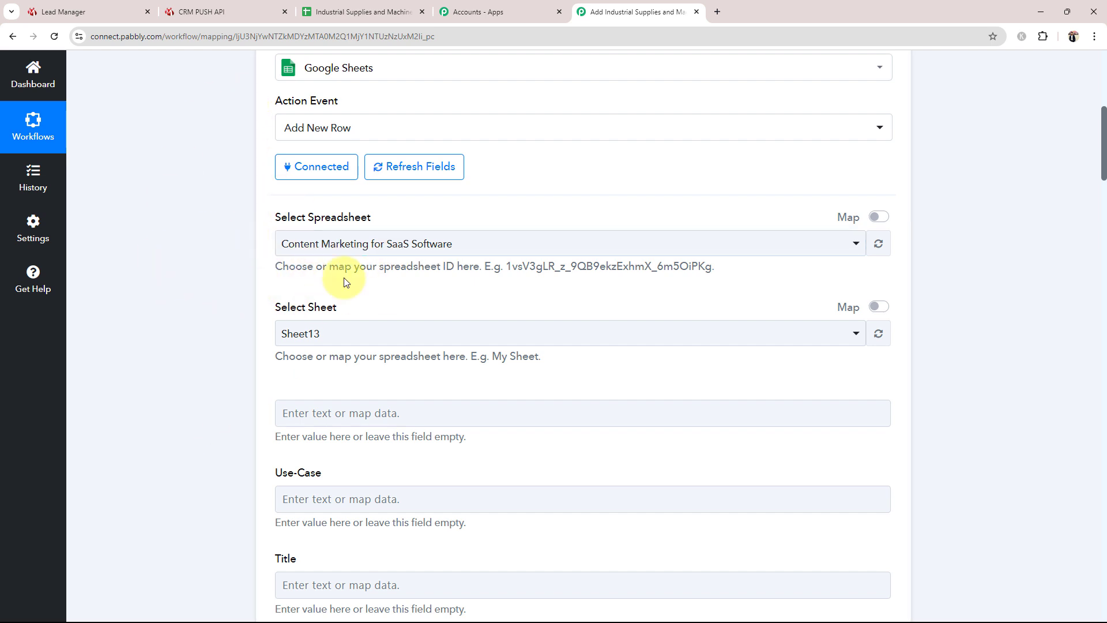
Select the spreadsheet 'Industrial Supplies and Machinery Business IndiaMART Enquiries'.
click(340, 5)
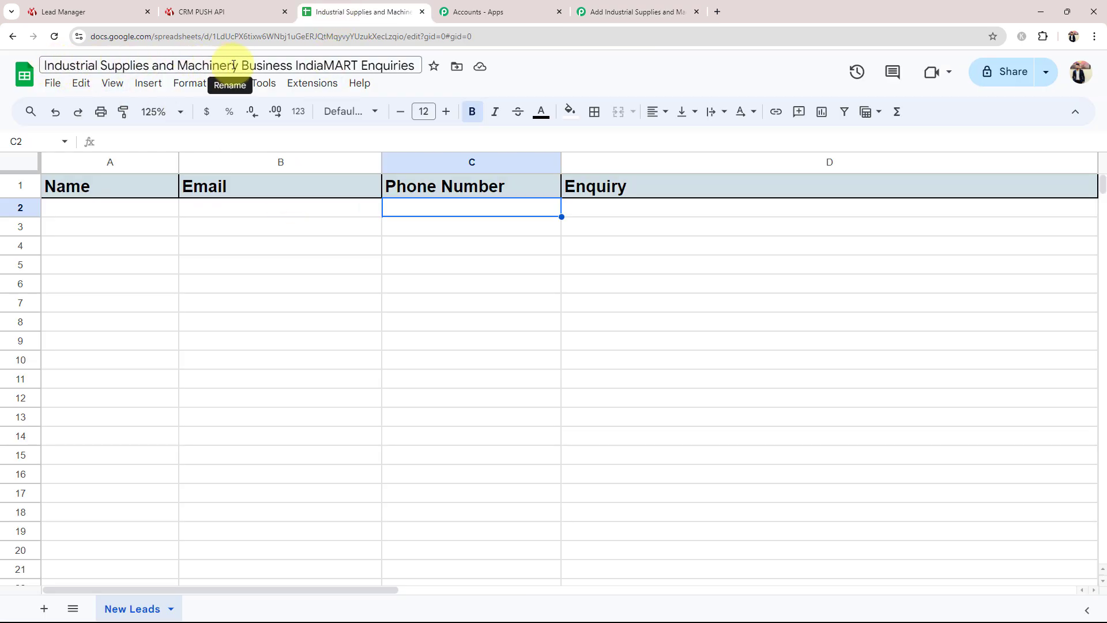
click(637, 12)
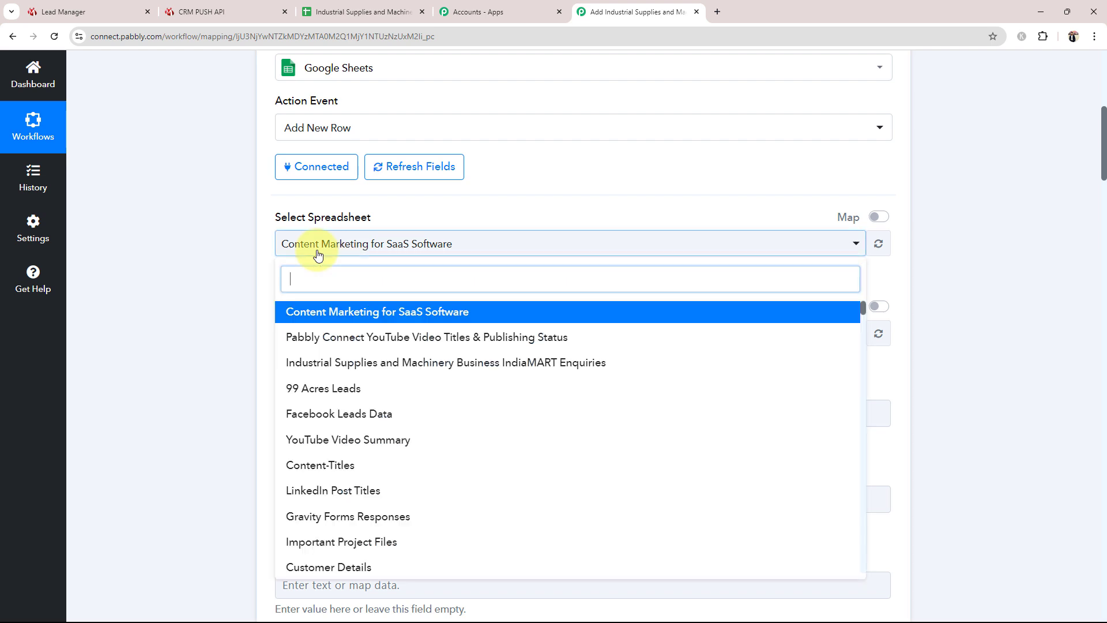
click(319, 254)
click(321, 363)
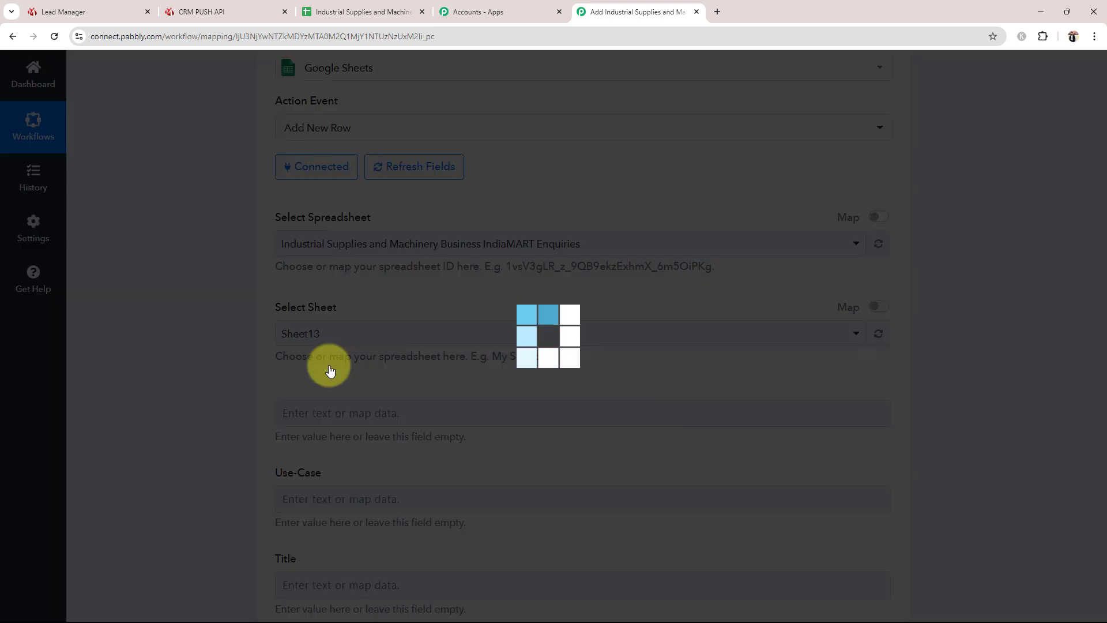
Set the target sheet to New Leads, checked against the spreadsheet's column headers.
click(366, 12)
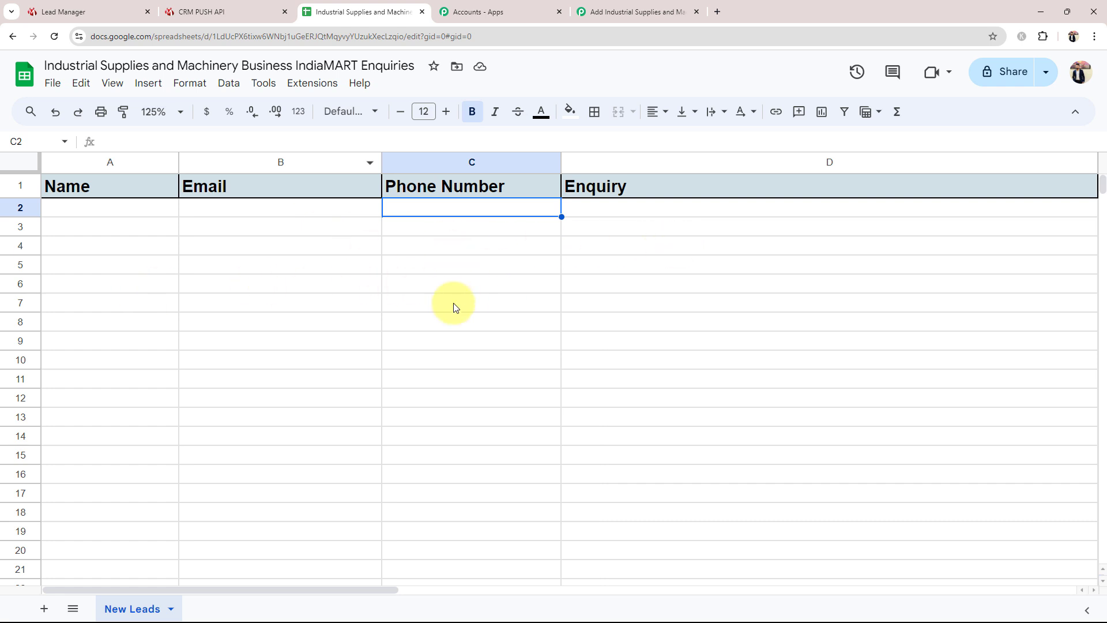
click(611, 11)
scroll(230, 373, down, 1)
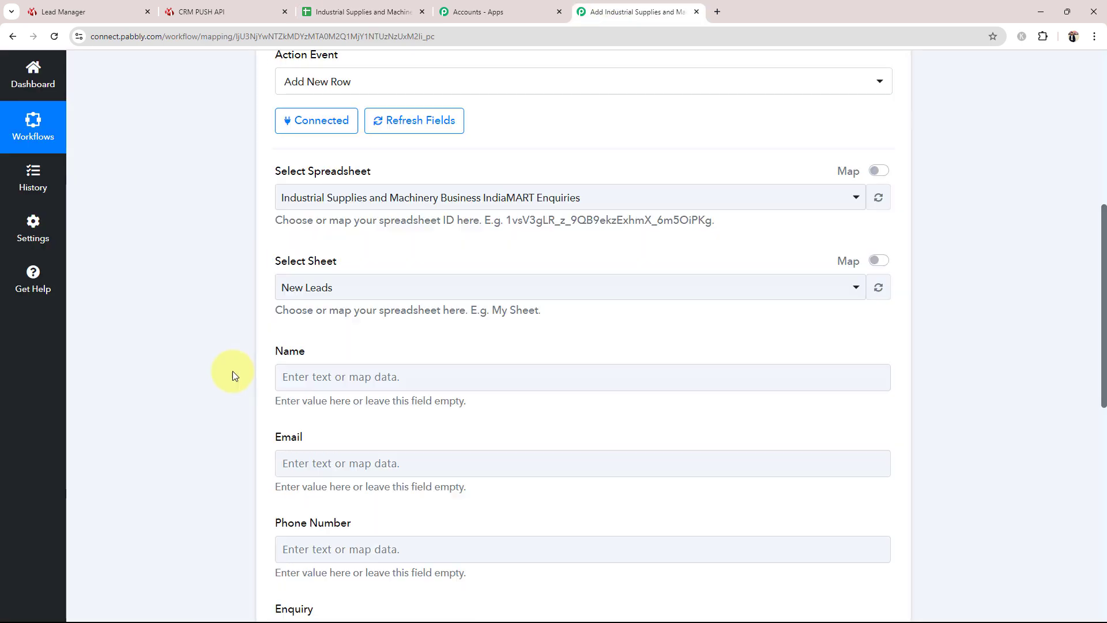
scroll(230, 373, down, 3)
scroll(205, 365, up, 1)
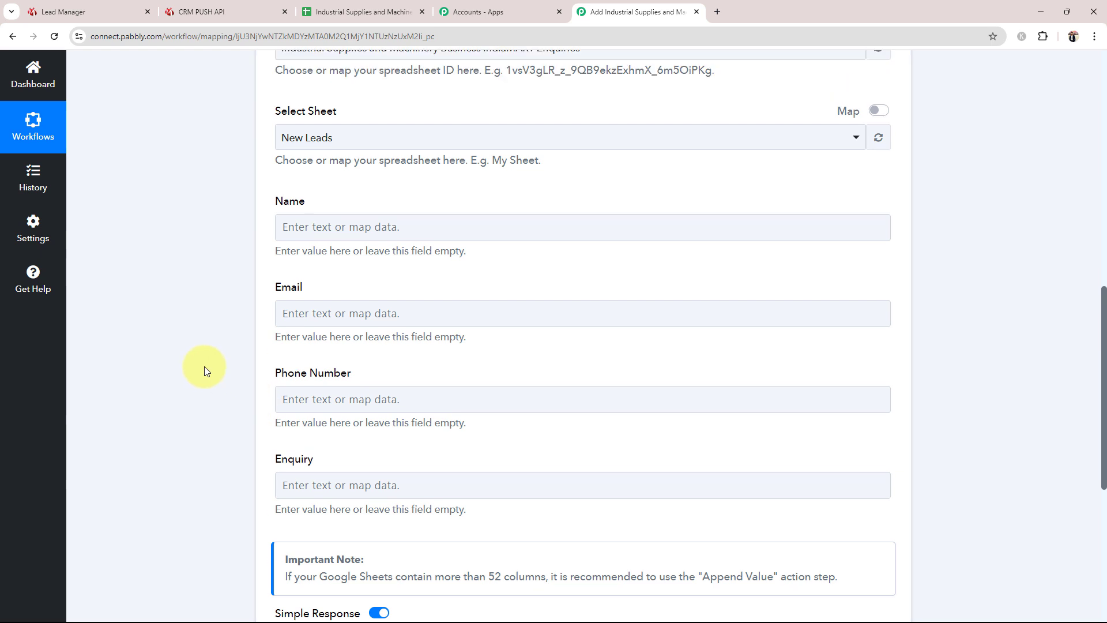
scroll(260, 346, up, 3)
click(358, 10)
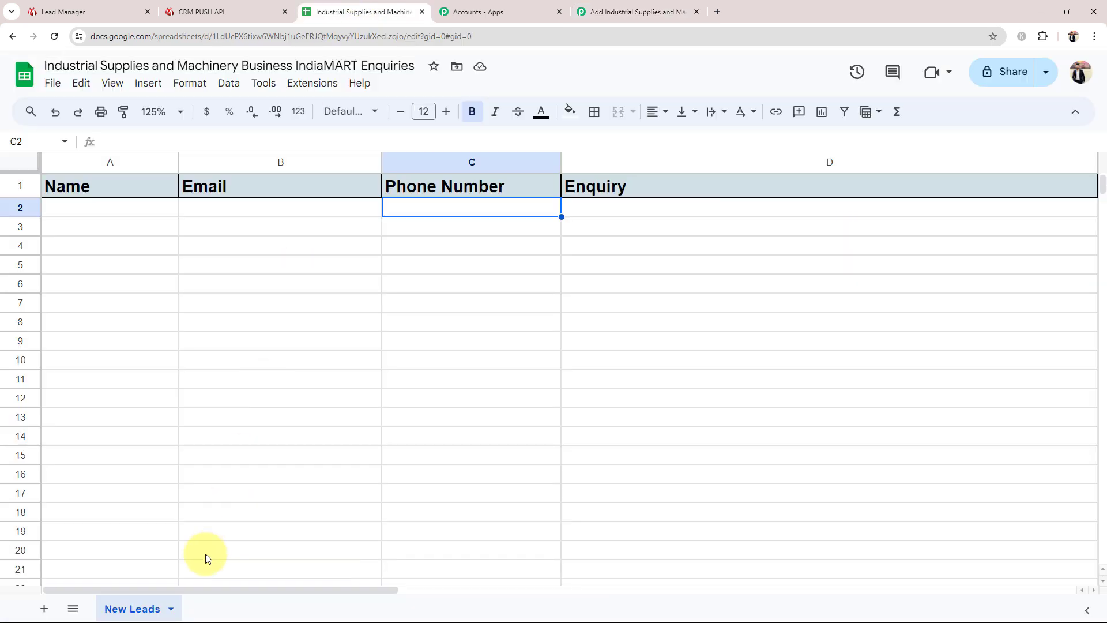
click(635, 12)
click(313, 337)
click(304, 404)
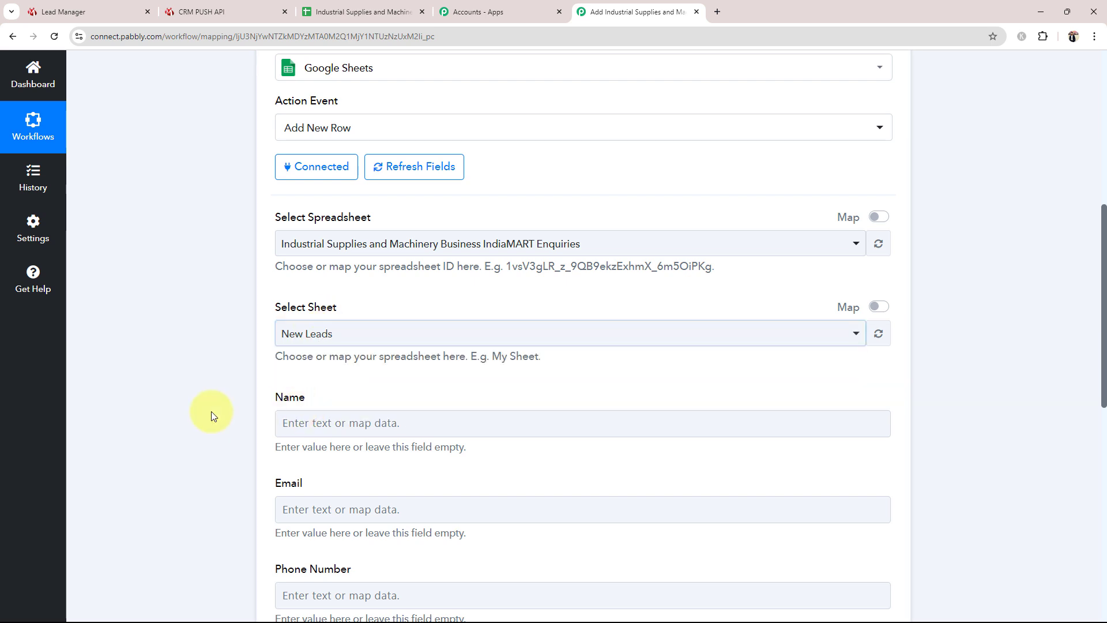
scroll(212, 413, down, 3)
scroll(211, 412, down, 2)
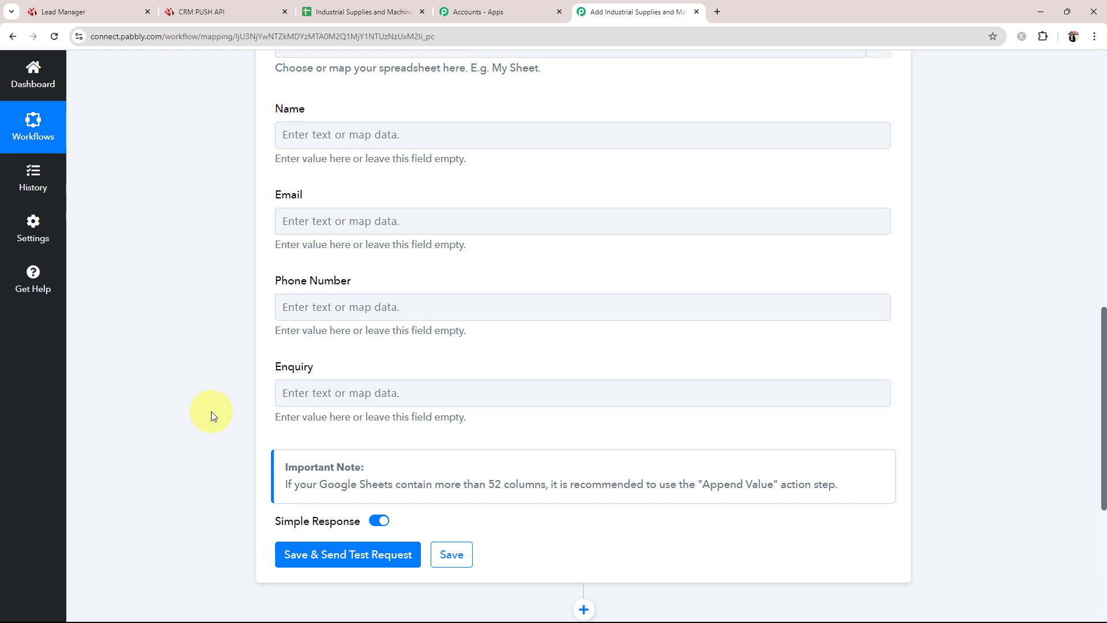
Map the IndiaMART sender name into the Name field.
scroll(188, 412, down, 1)
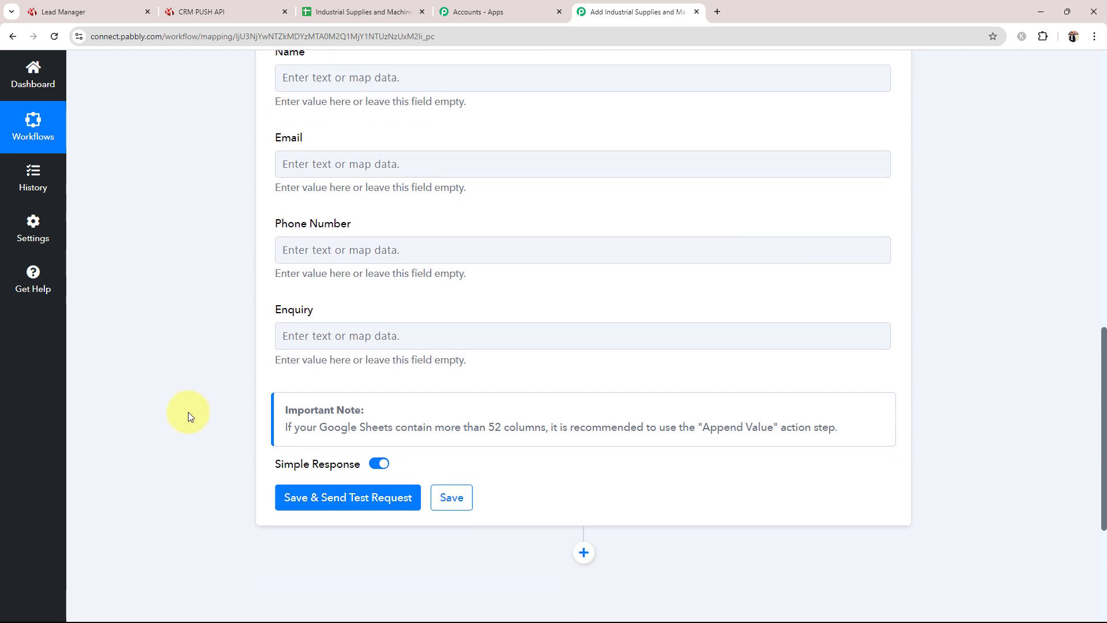
scroll(188, 412, up, 8)
scroll(259, 323, up, 3)
scroll(195, 392, down, 5)
scroll(195, 388, down, 2)
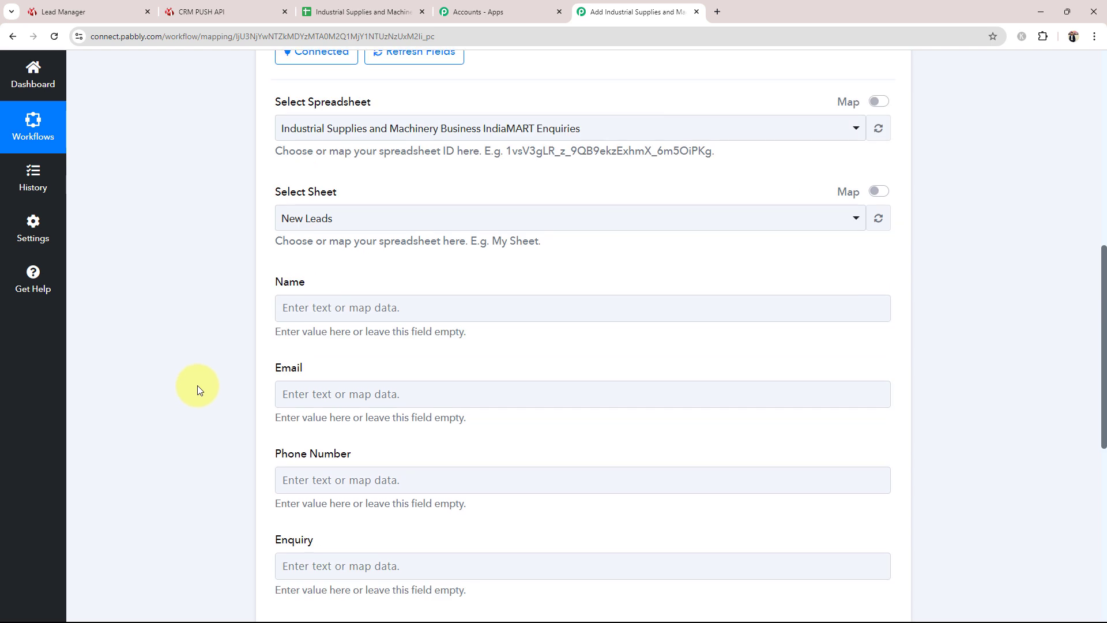
scroll(195, 388, down, 2)
scroll(195, 388, down, 2)
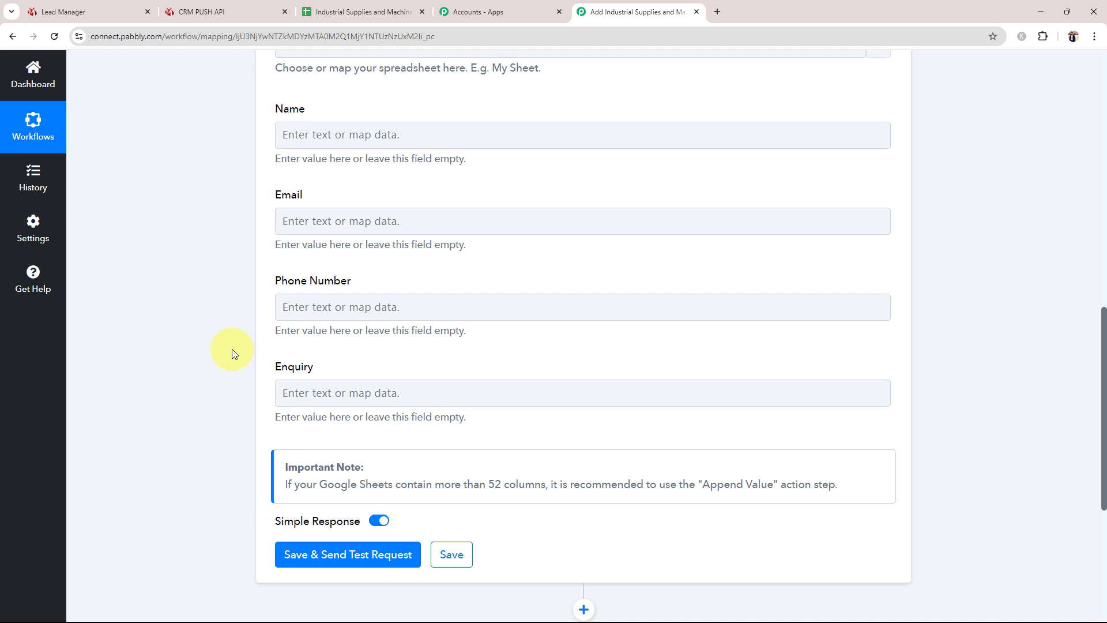
click(298, 135)
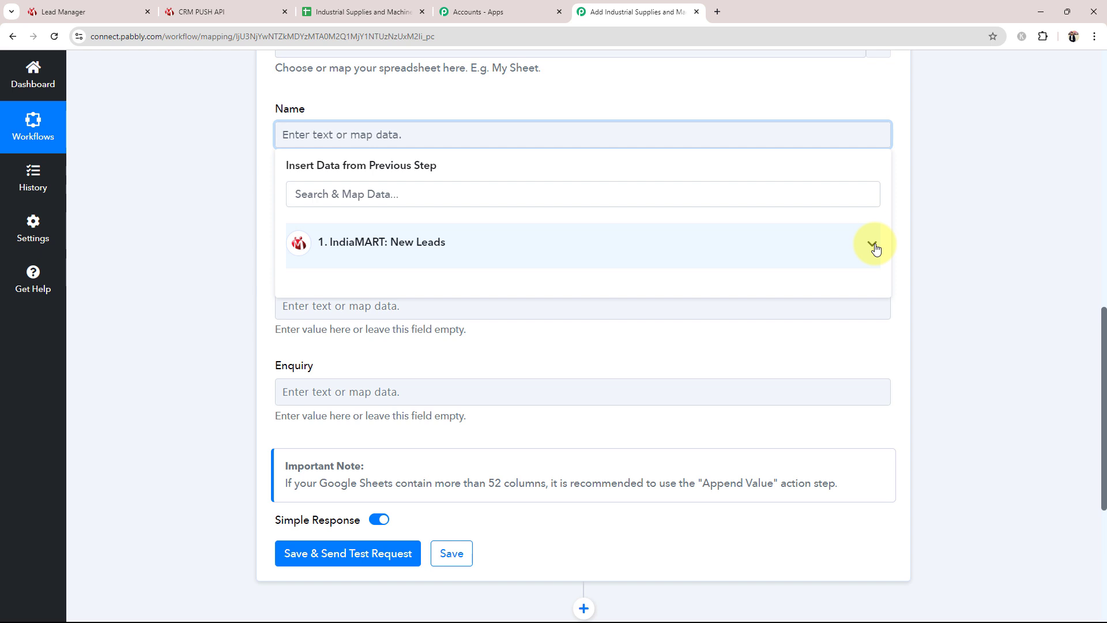
click(389, 167)
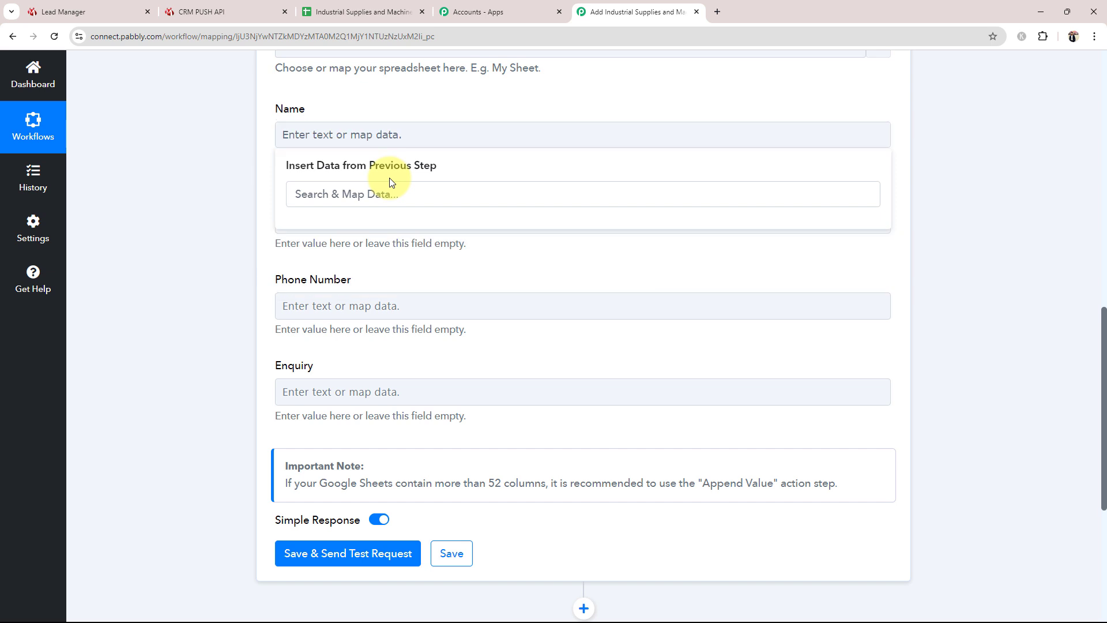
click(309, 131)
click(325, 190)
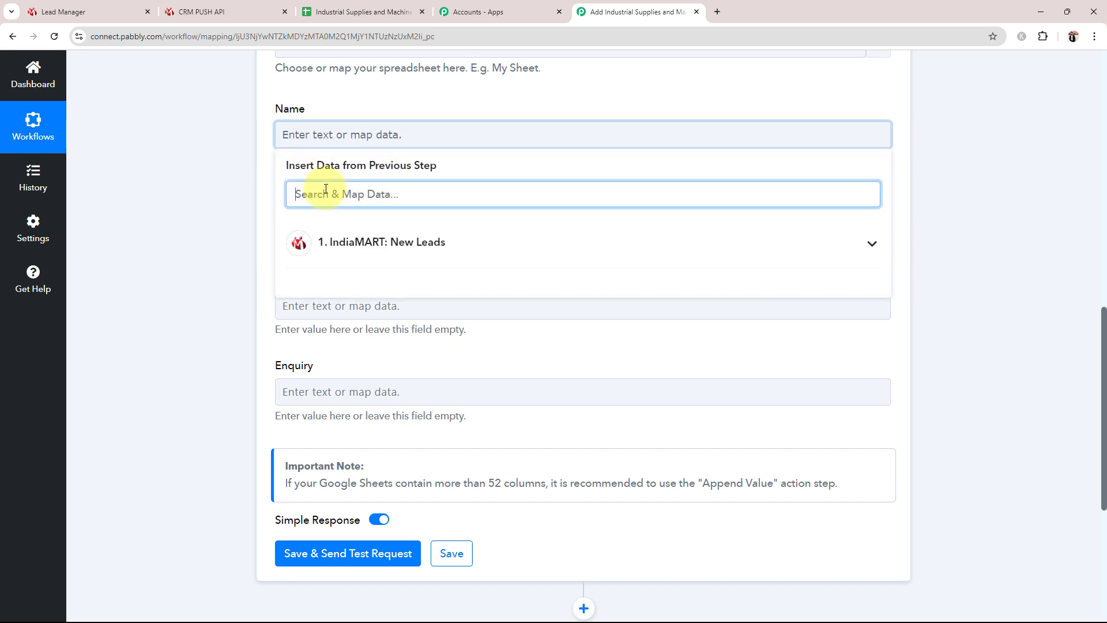
text(name)
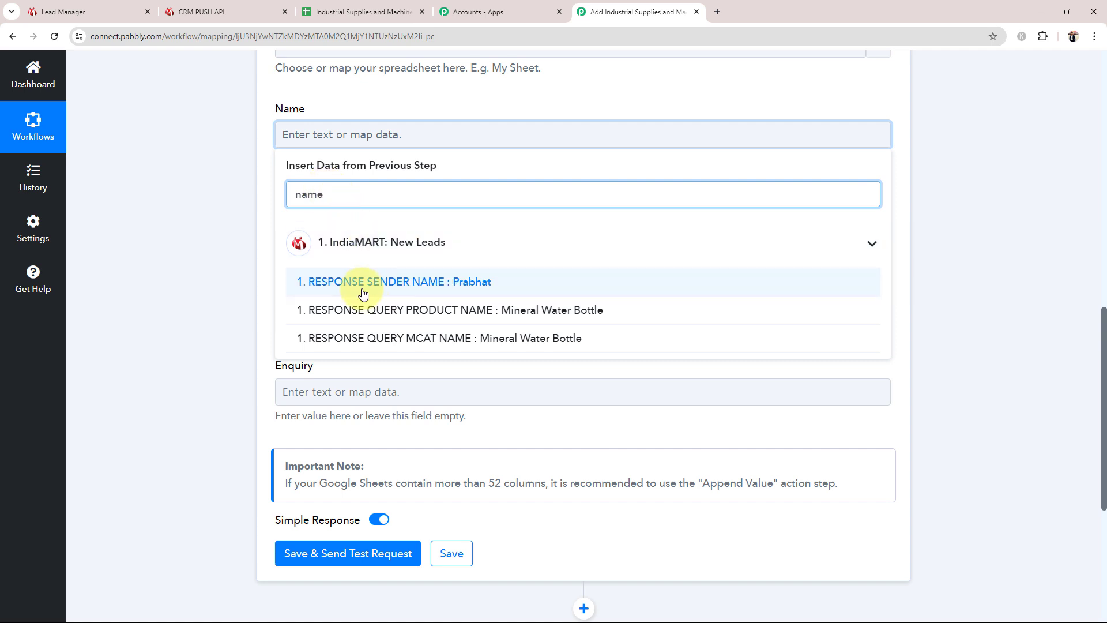
click(299, 283)
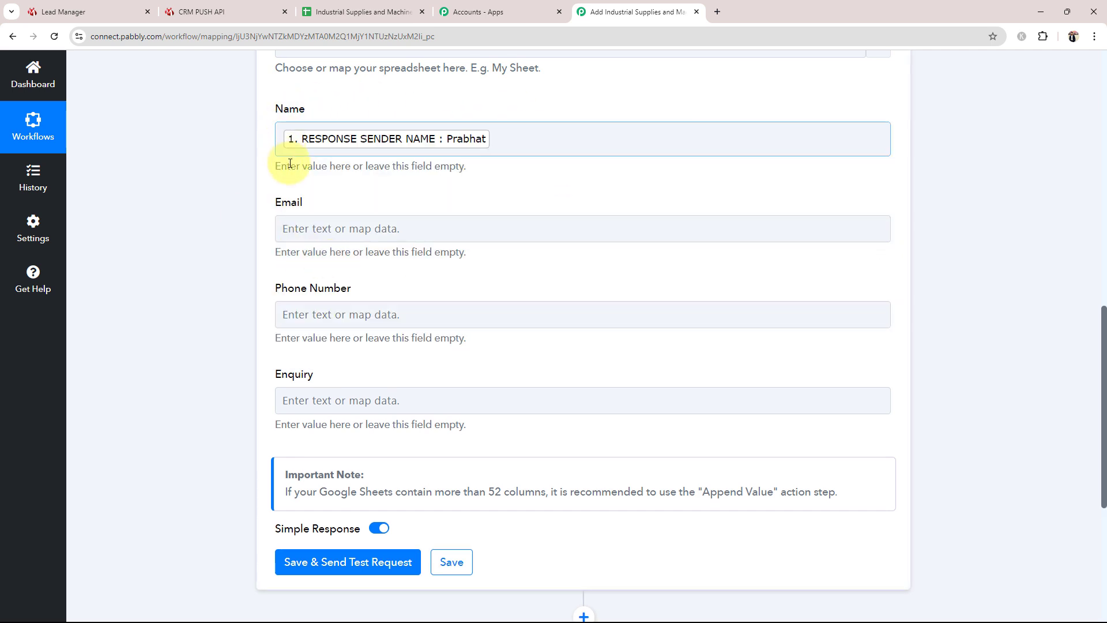
Map sender email, sender phone and query message into Email, Phone Number and Enquiry.
click(295, 228)
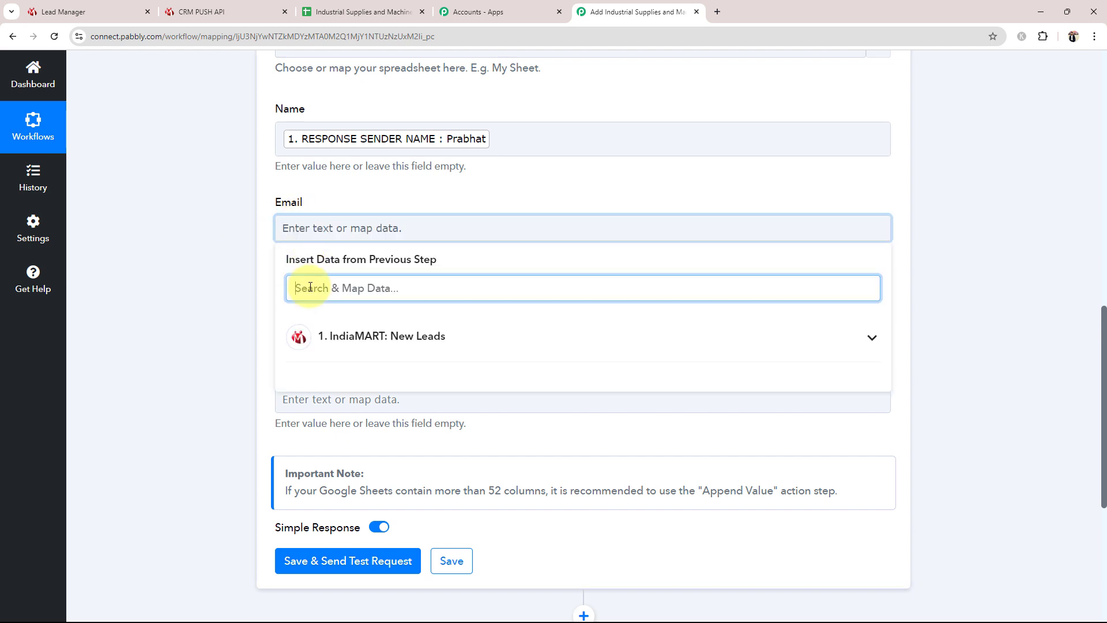
text(@)
click(395, 375)
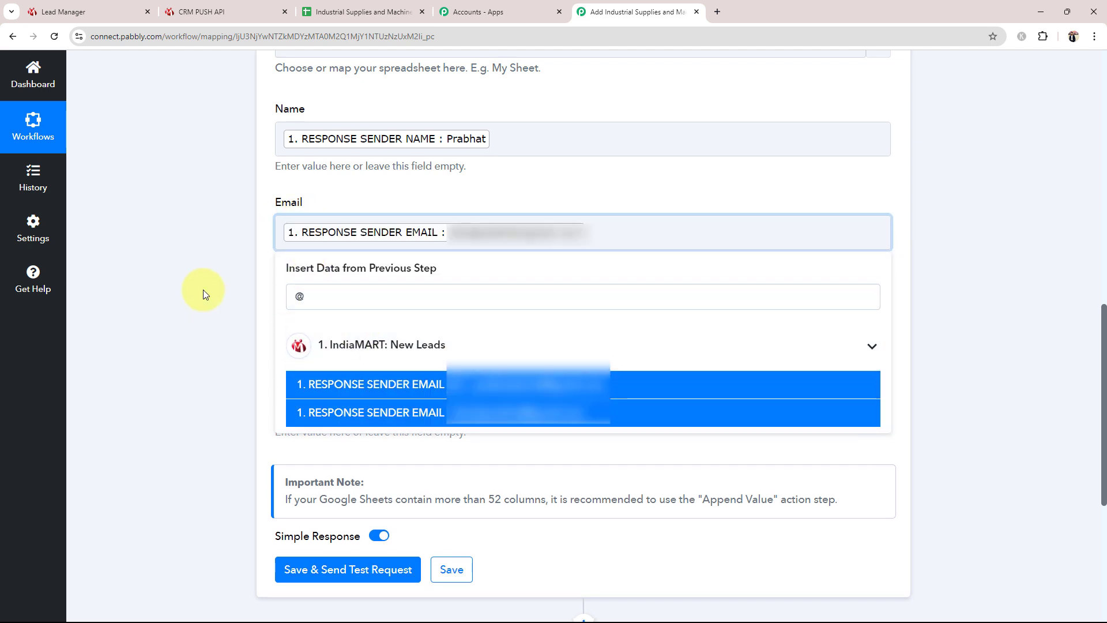
click(317, 326)
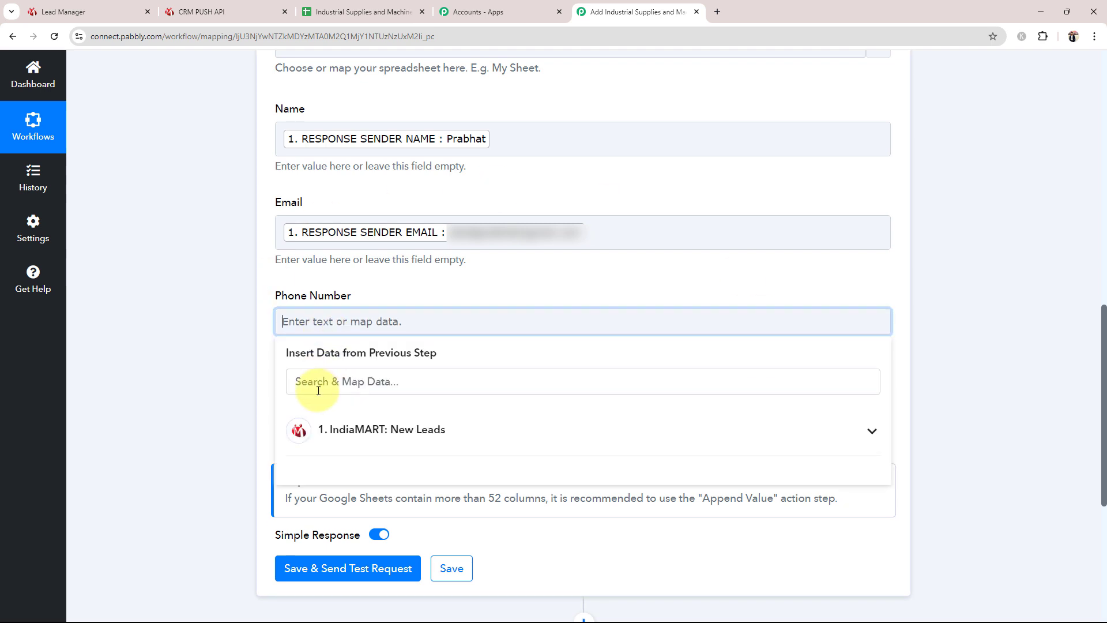
text(phon)
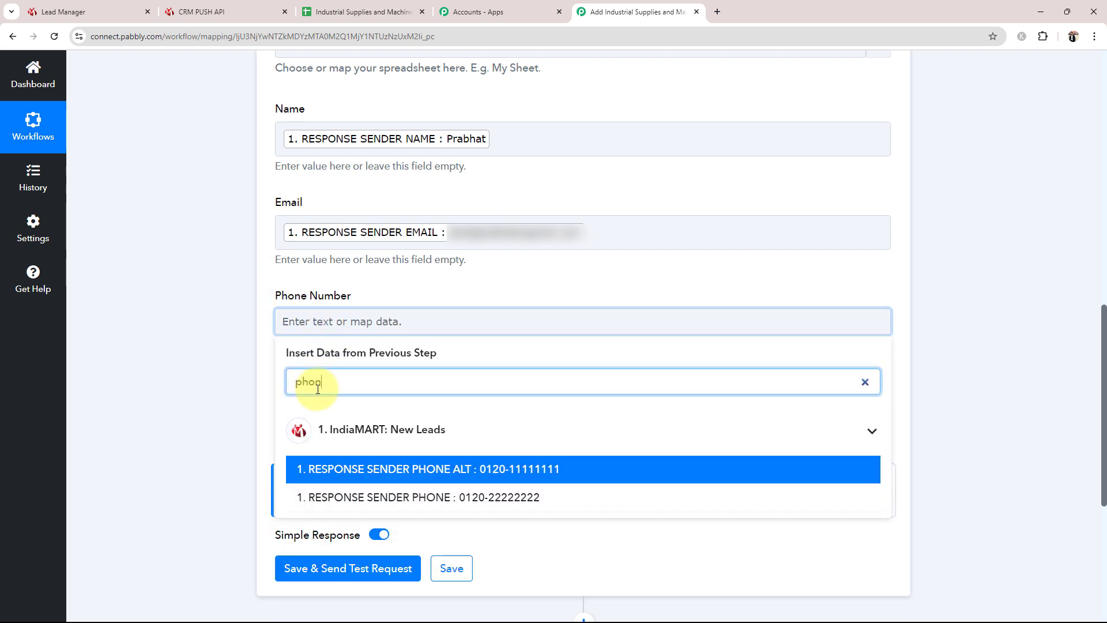
text(e)
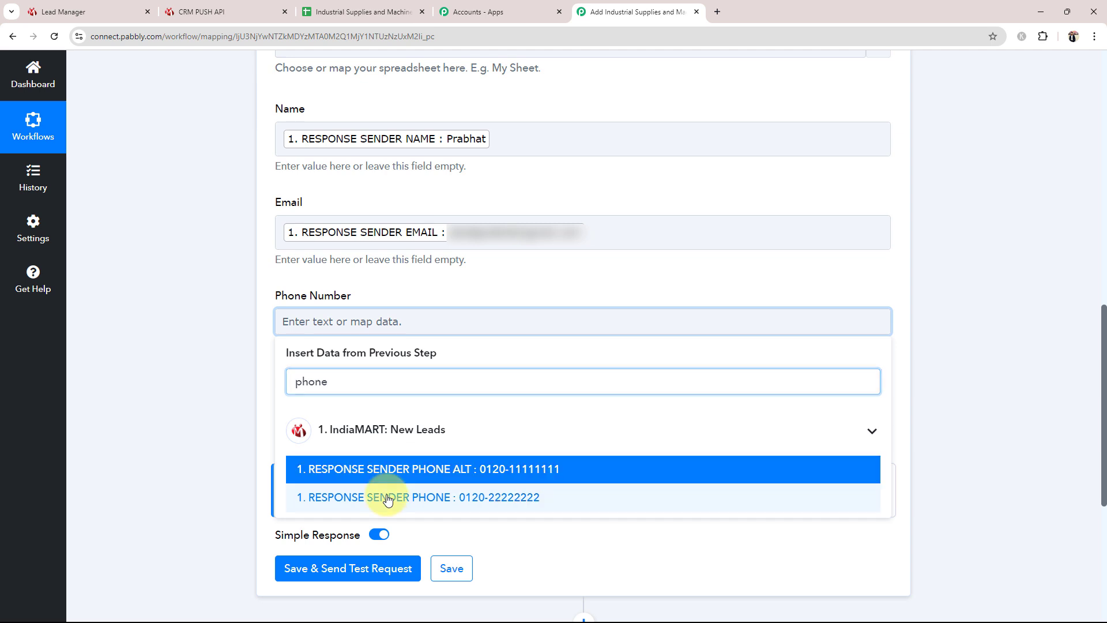
click(381, 497)
click(315, 420)
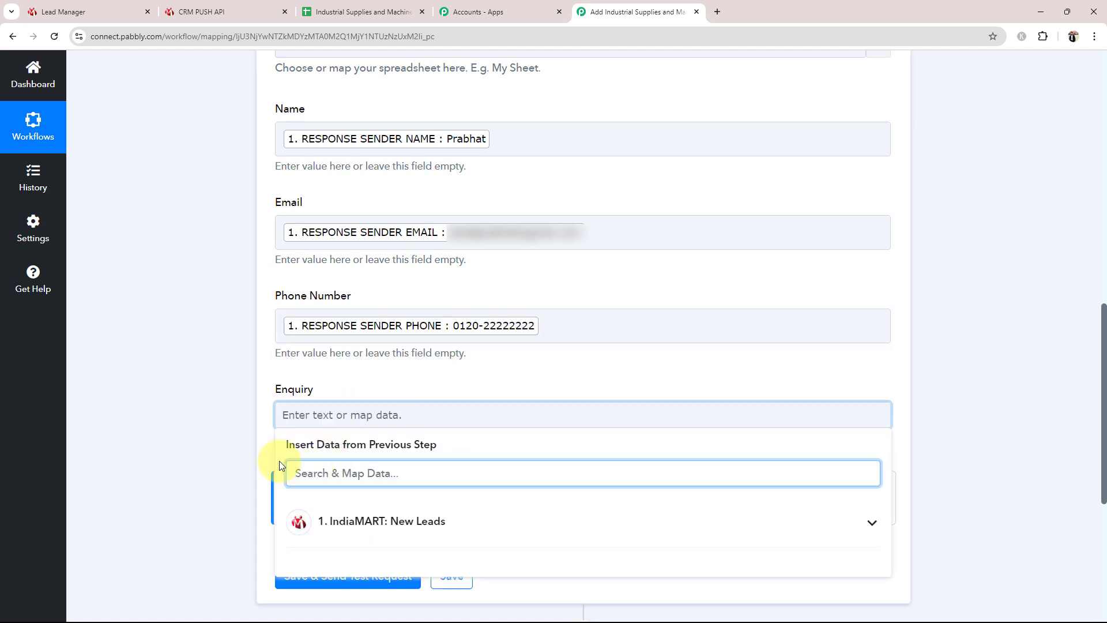
text(query )
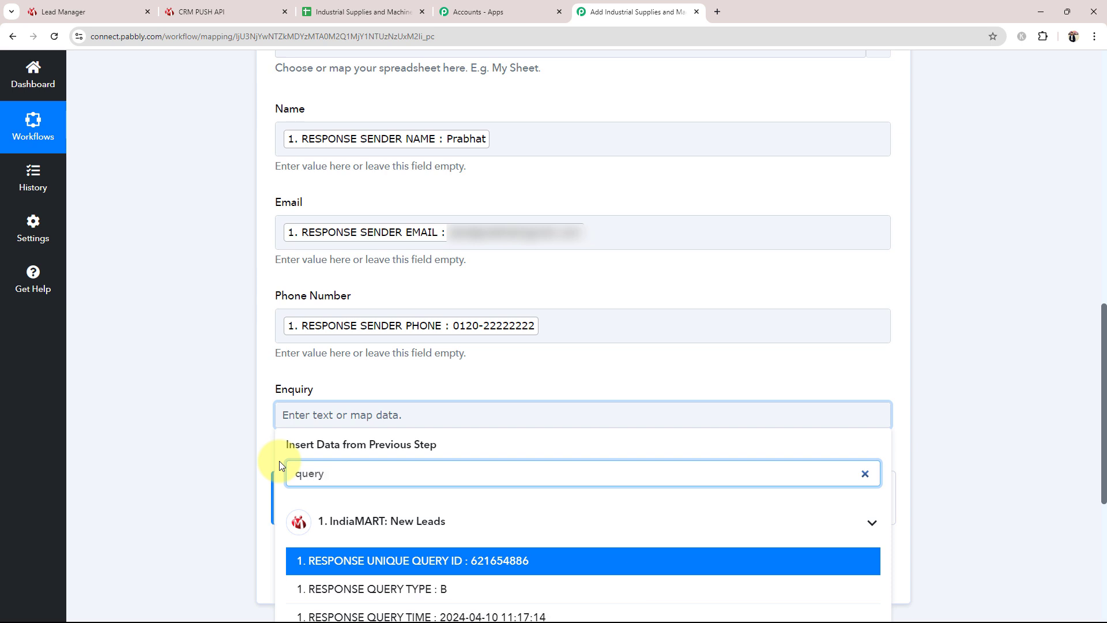
text(me)
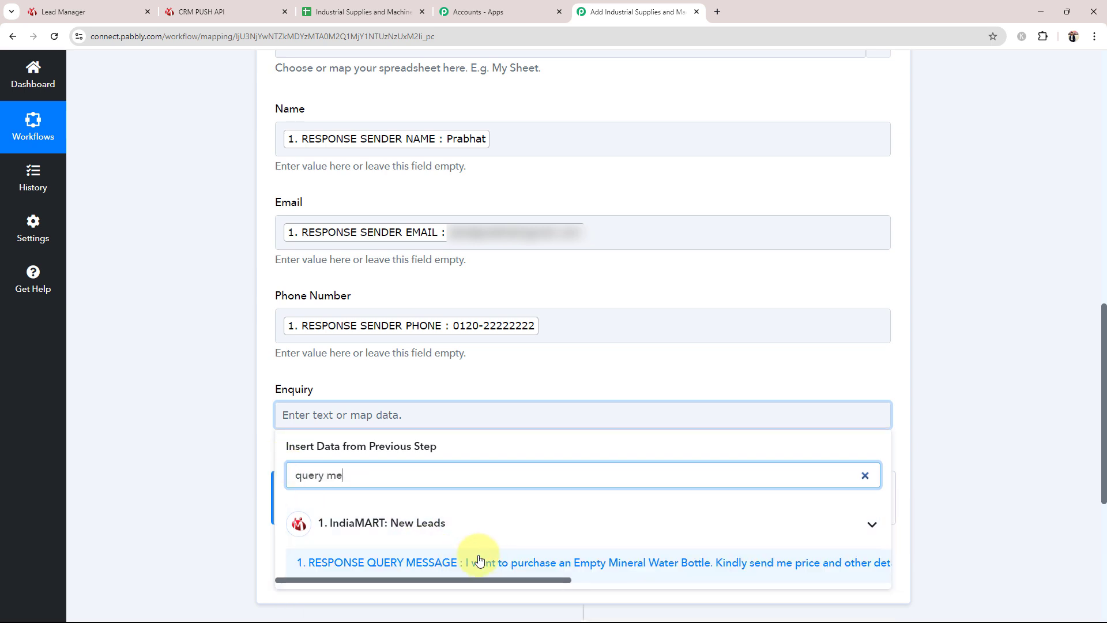
click(479, 559)
click(185, 346)
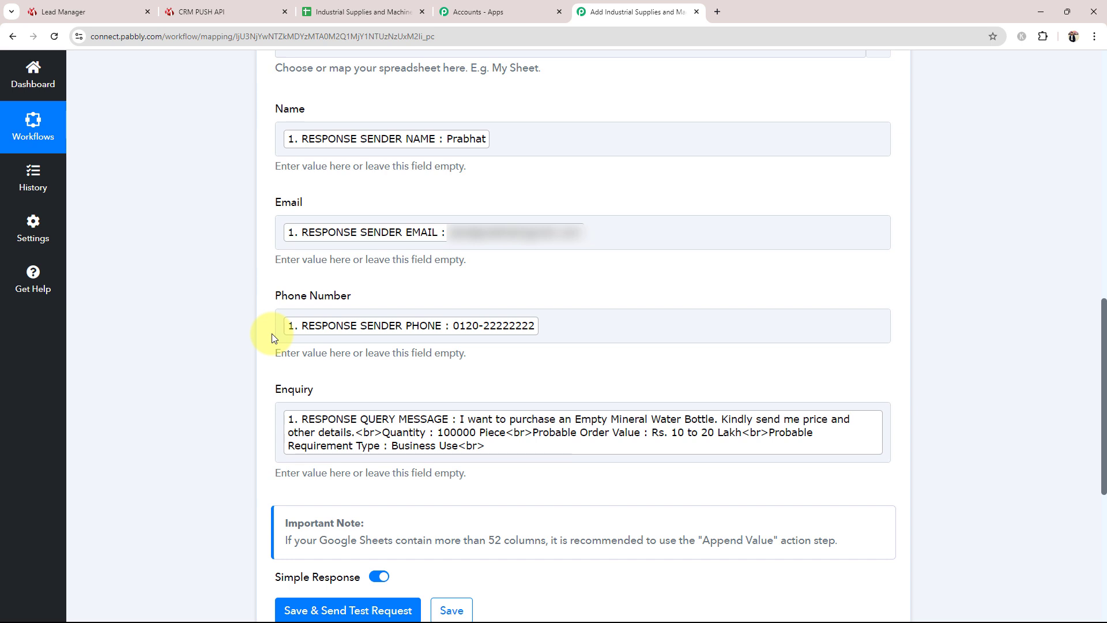
click(601, 315)
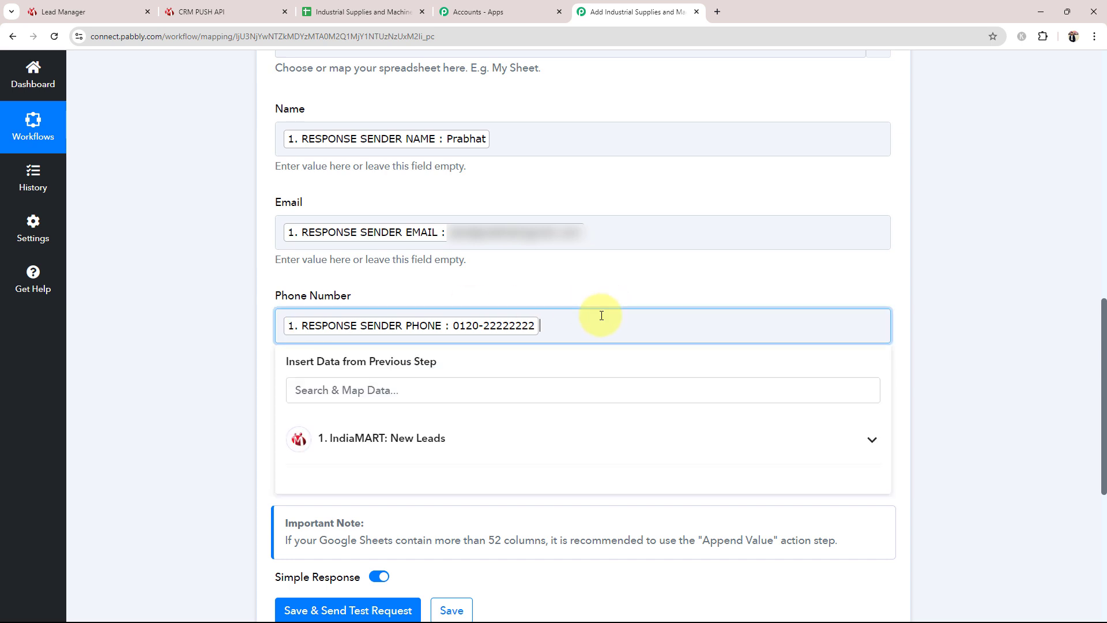
text(123)
key(BackSpace)
key(BackSpace)
key(BackSpace)
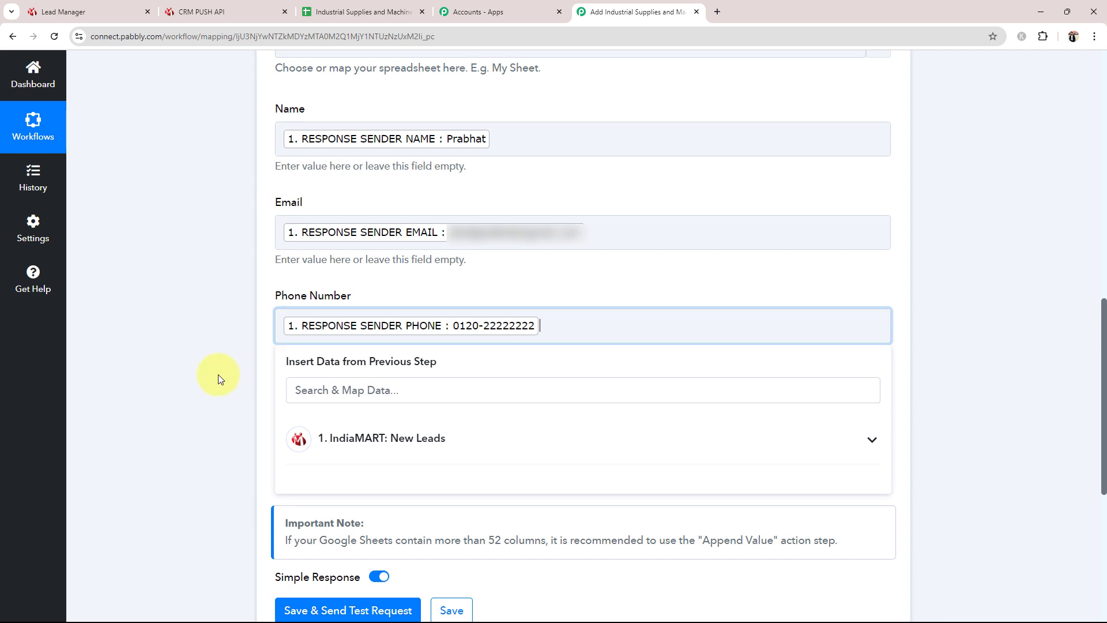
click(197, 382)
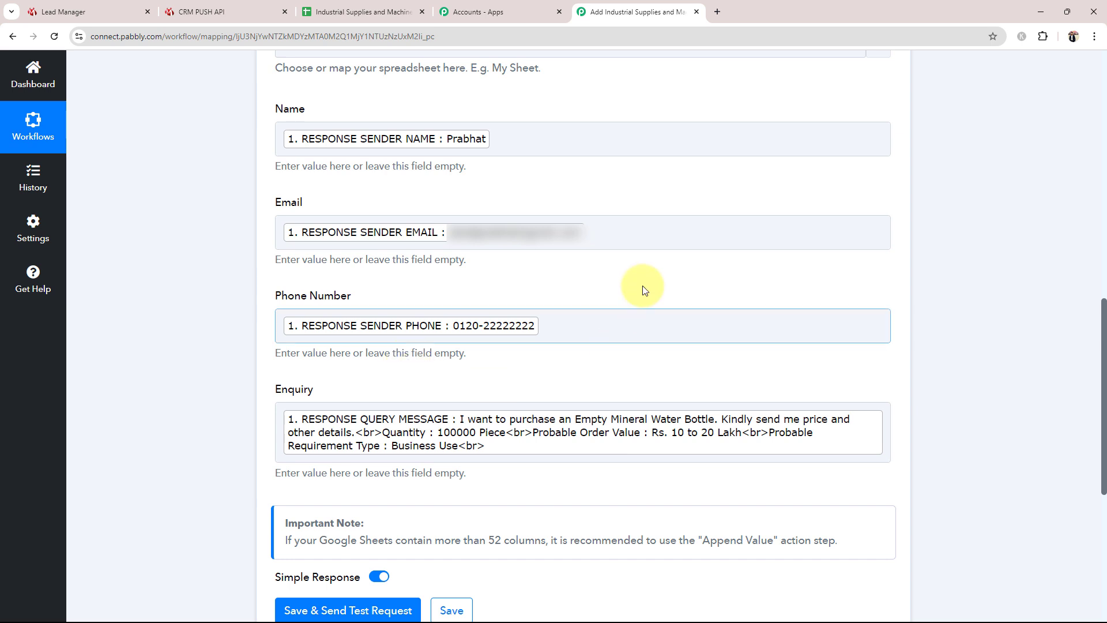
Save and send a test request, confirming 1 row of 4 cells written to 'New Leads'!A2:D2.
scroll(276, 470, down, 2)
click(291, 499)
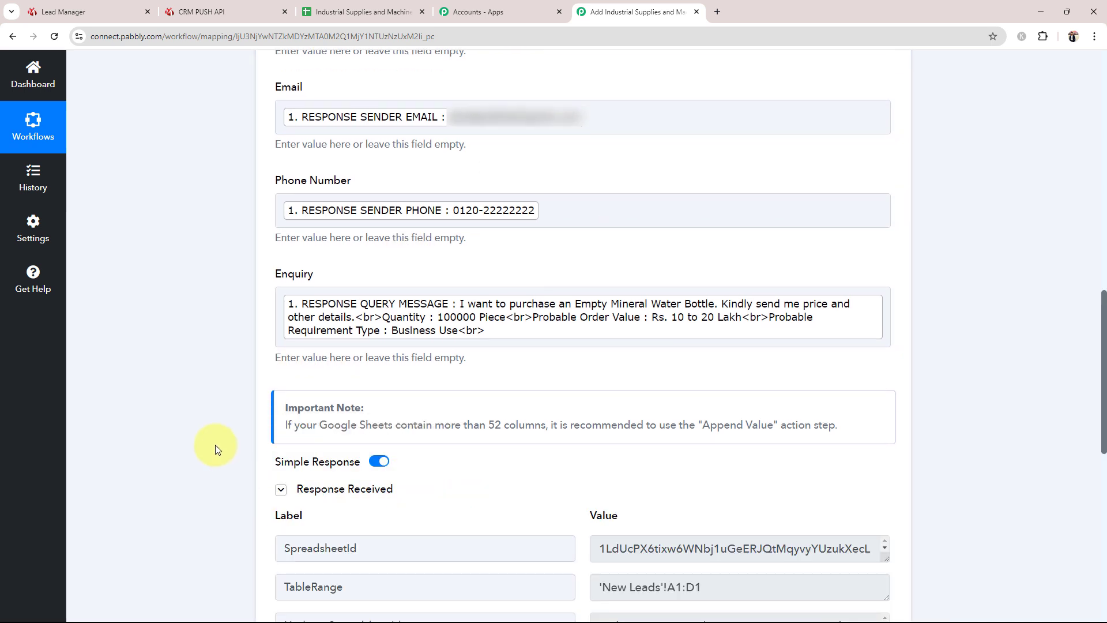
scroll(230, 455, down, 4)
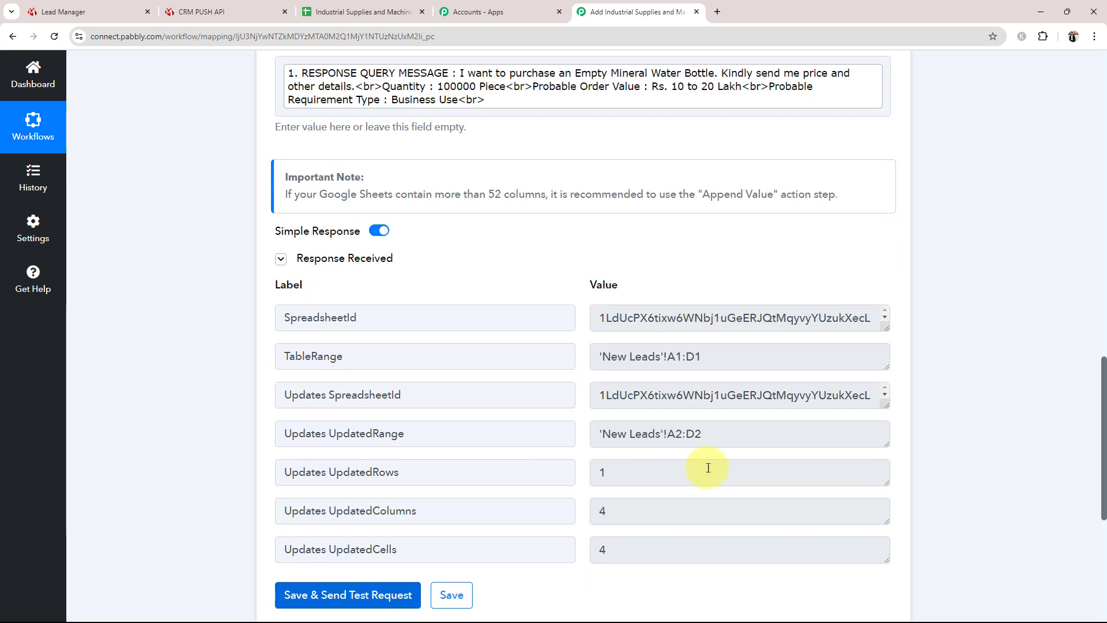
key(Tab)
key(Tab)
key(Tab)
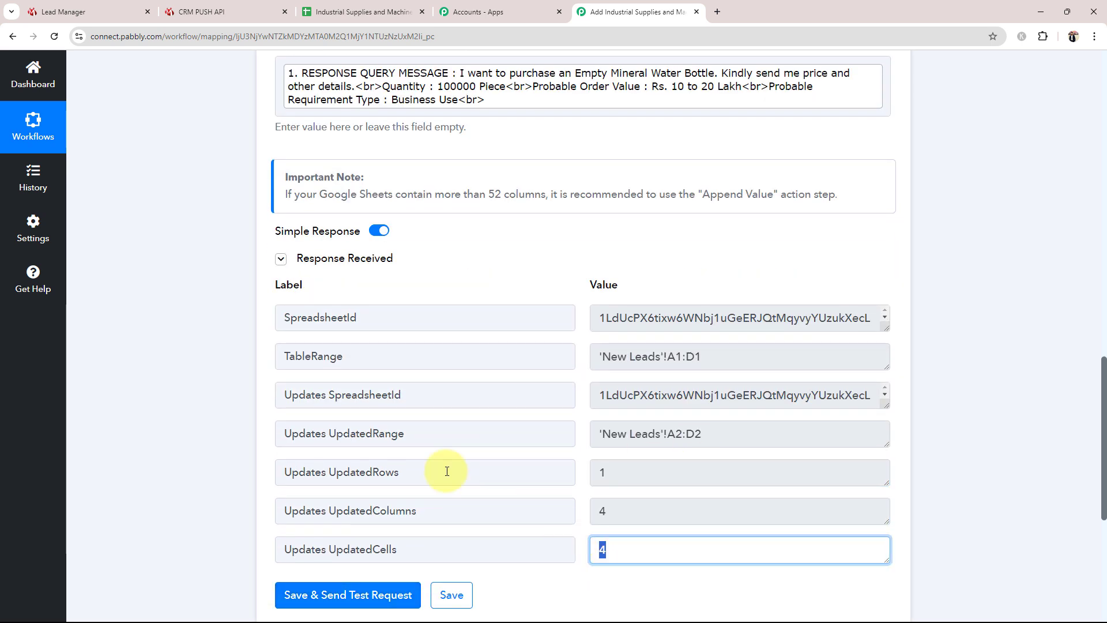
click(220, 351)
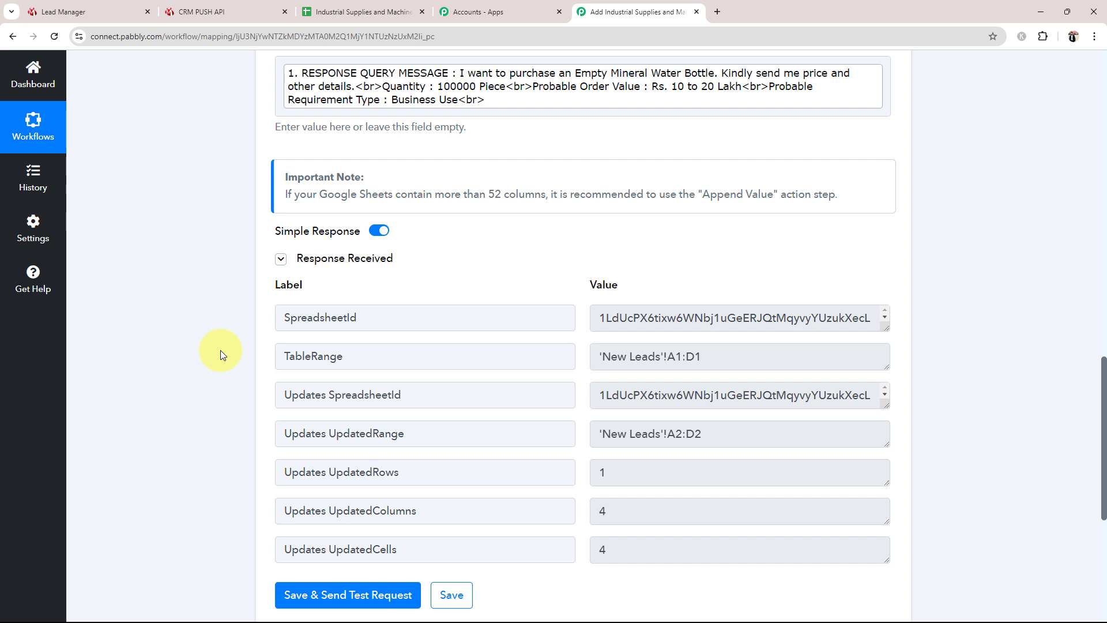
click(363, 11)
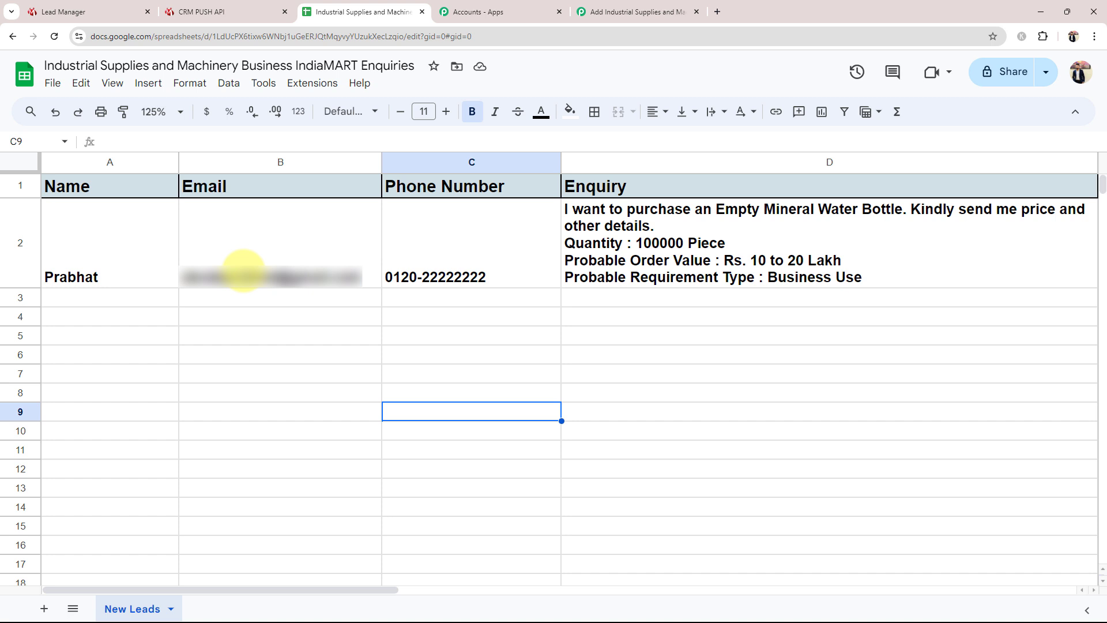
click(640, 11)
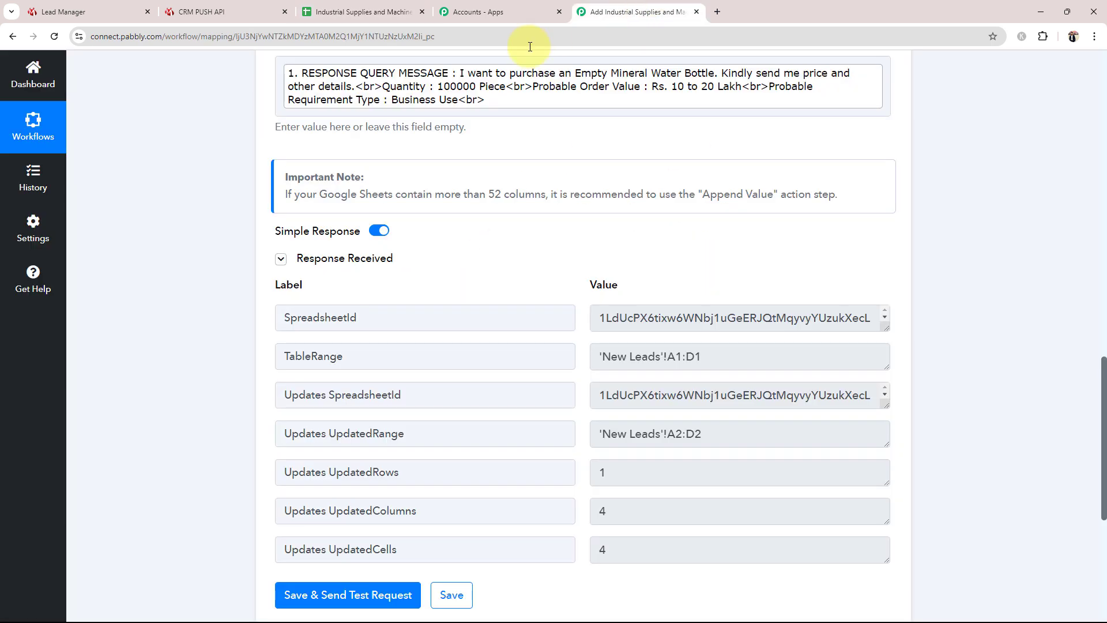
drag(1102, 444, 1102, 138)
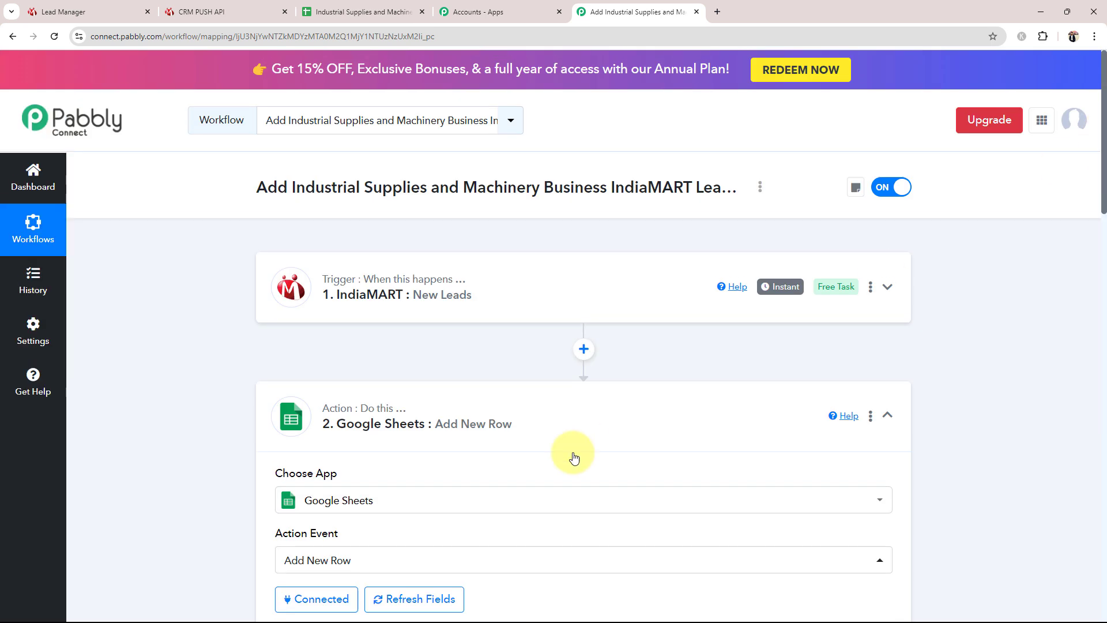